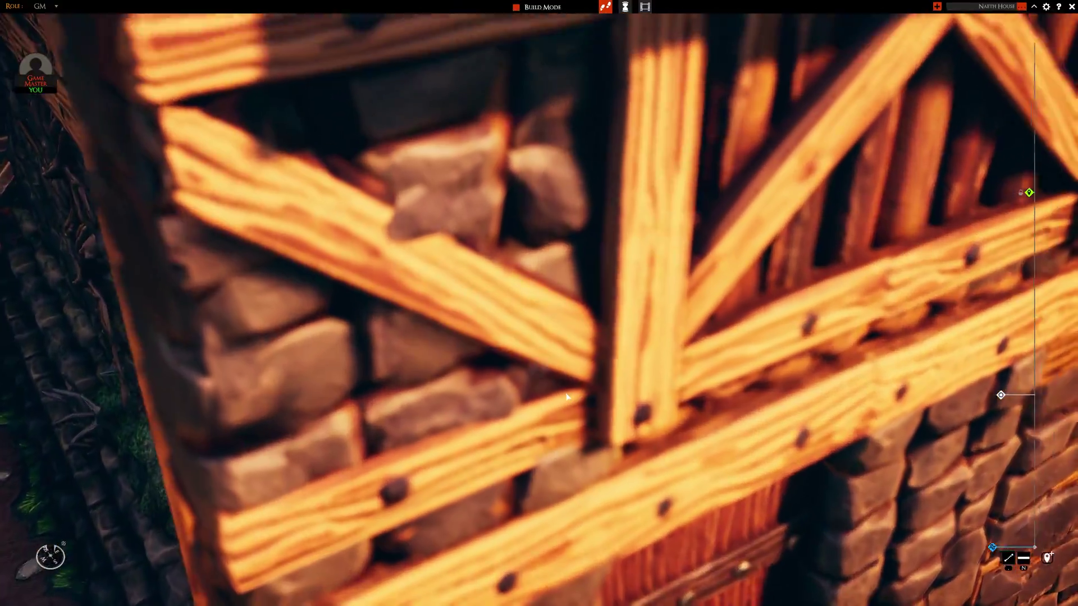
# Examine the large house's dining room close up and from above, including the table, rug and surrounding furniture.
pyautogui.scroll(8, 566, 396)
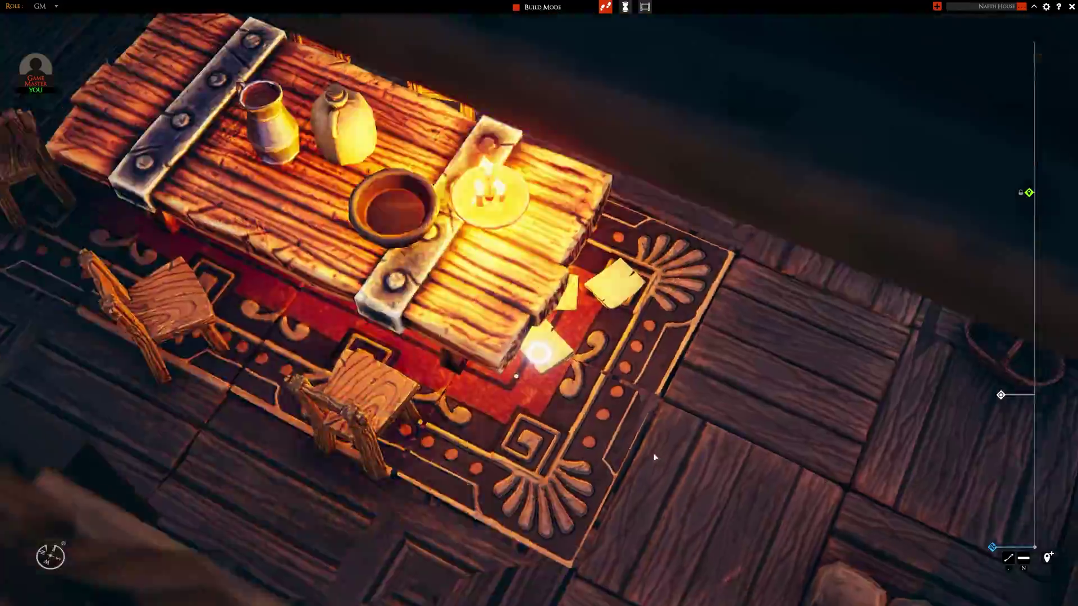
pyautogui.moveTo(654, 457); pyautogui.dragTo(701, 400)
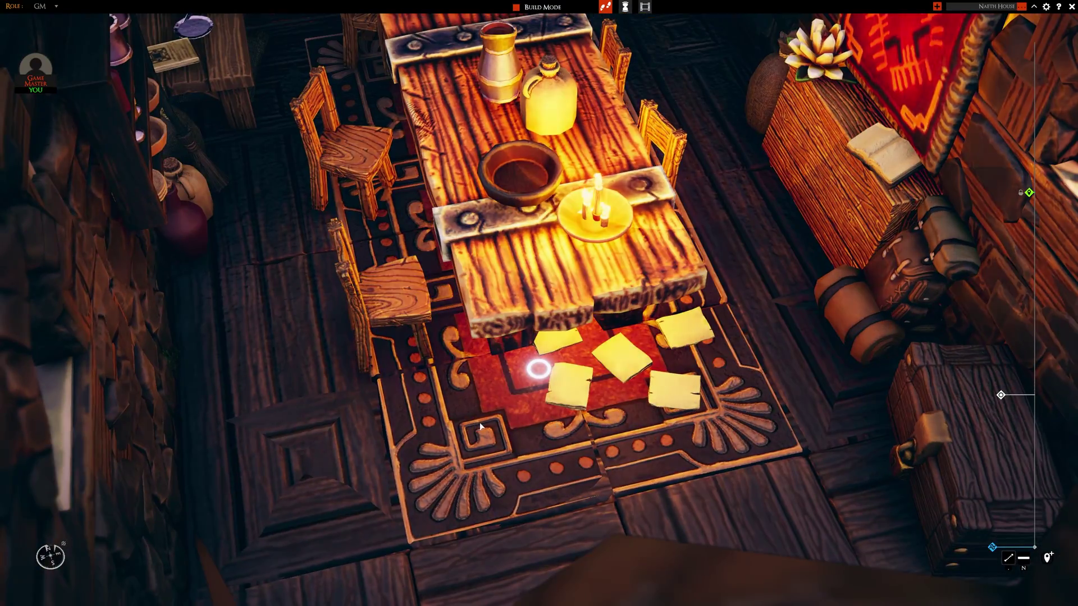
pyautogui.press('s')
pyautogui.moveTo(503, 416); pyautogui.dragTo(542, 395)
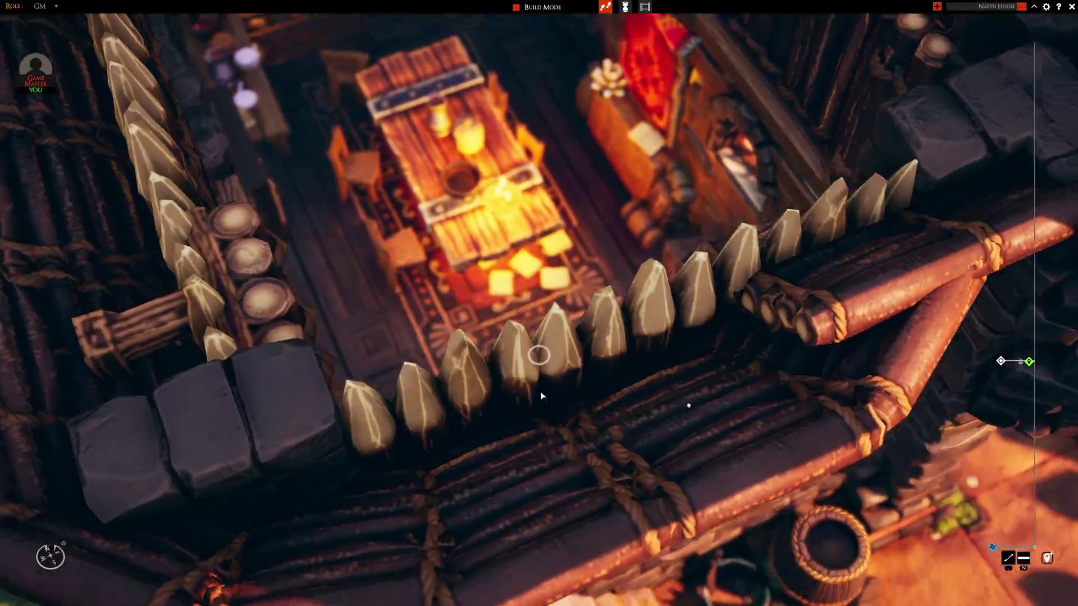
pyautogui.scroll(5, 540, 392)
pyautogui.scroll(-8, 533, 342)
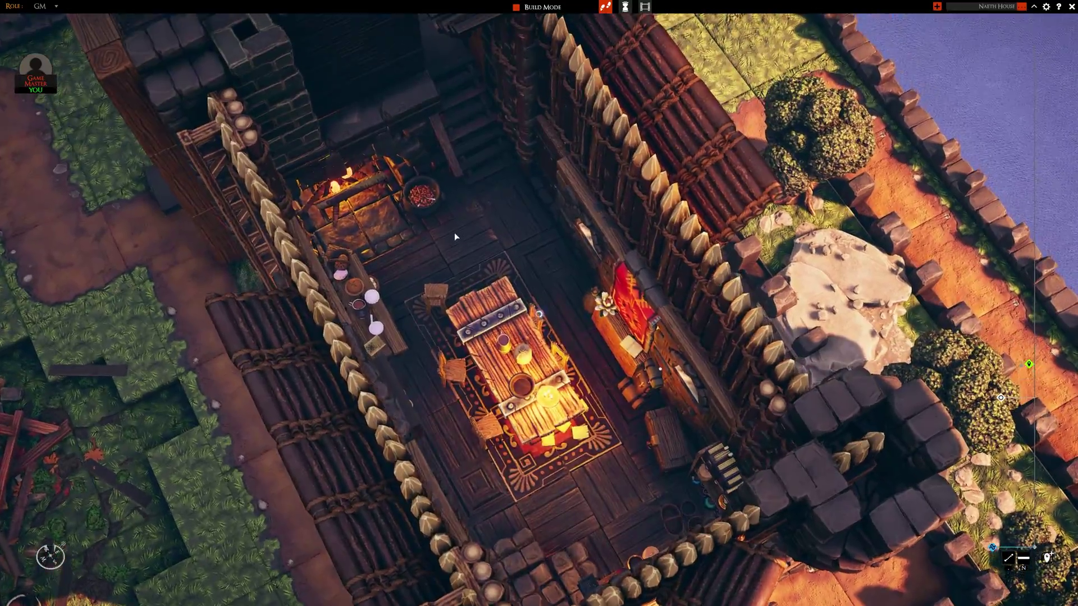
pyautogui.press('w')
pyautogui.moveTo(653, 394); pyautogui.dragTo(496, 387)
pyautogui.press('s')
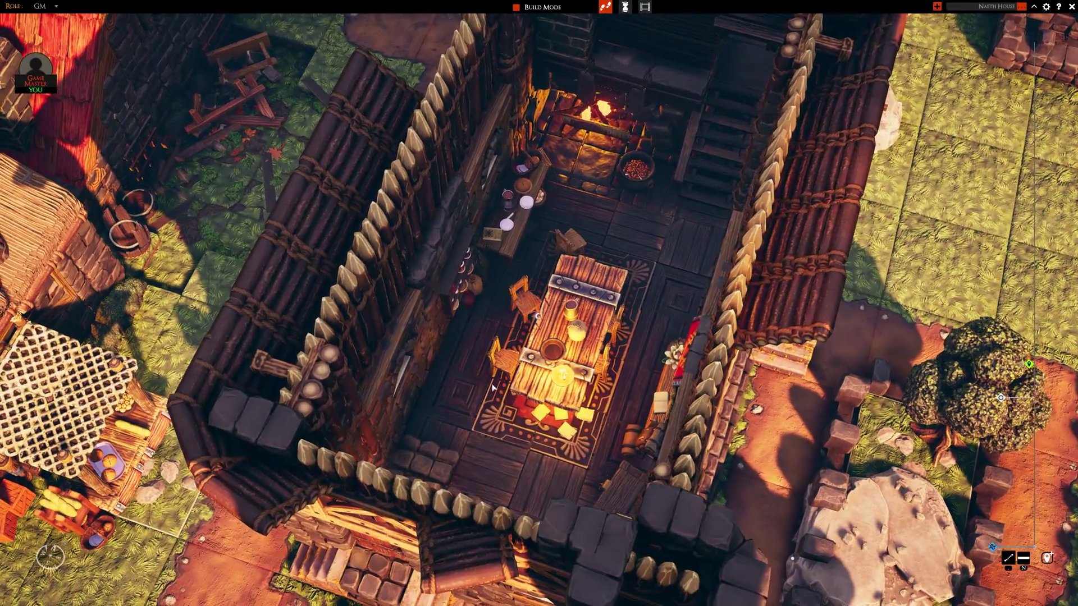
# Vary the cutaway height and look over the large house and its surrounding grounds from above.
pyautogui.moveTo(1028, 364); pyautogui.dragTo(1029, 43)
pyautogui.press('d')
pyautogui.moveTo(458, 292); pyautogui.dragTo(537, 312)
pyautogui.scroll(-5, 401, 292)
pyautogui.scroll(3, 401, 292)
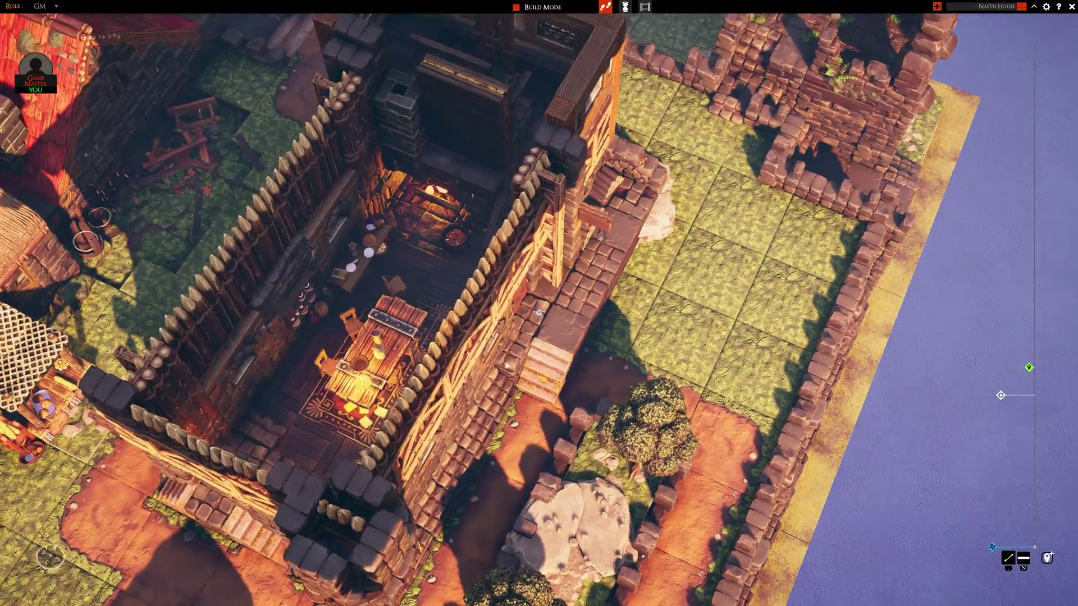
pyautogui.moveTo(506, 366); pyautogui.dragTo(464, 373)
pyautogui.press('a')
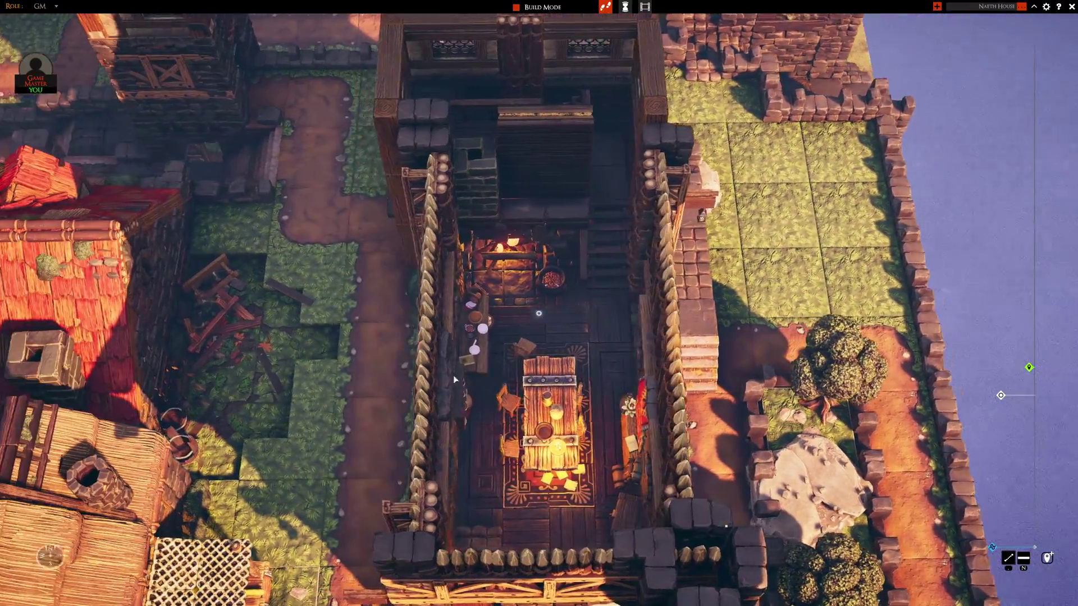
pyautogui.press('s')
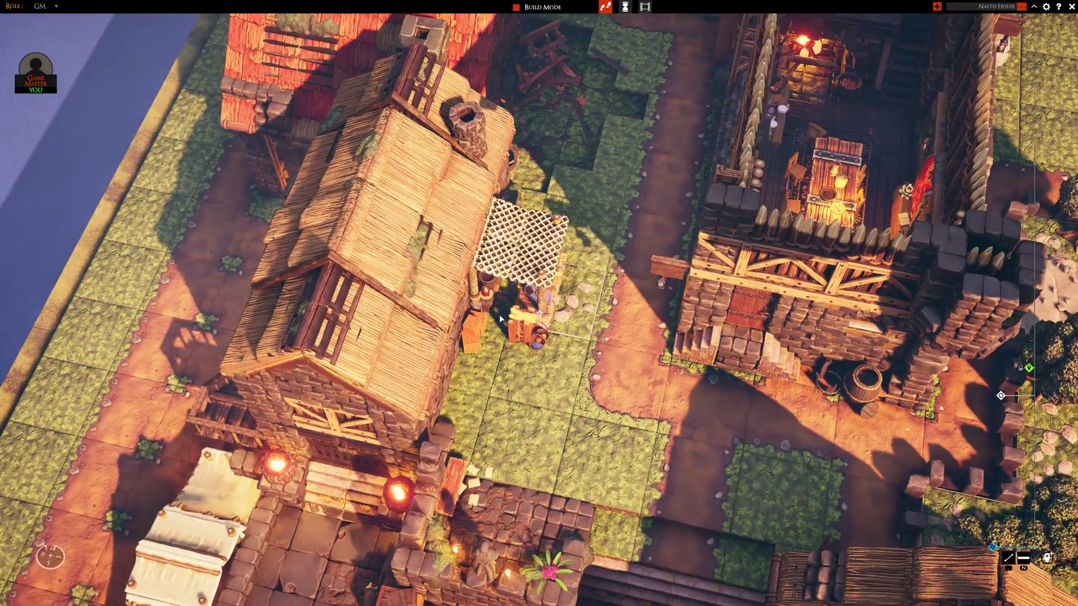
# Recentre the view on several spots around the thatched house and survey the village buildings at different cutaway heights.
pyautogui.doubleClick(500, 319)
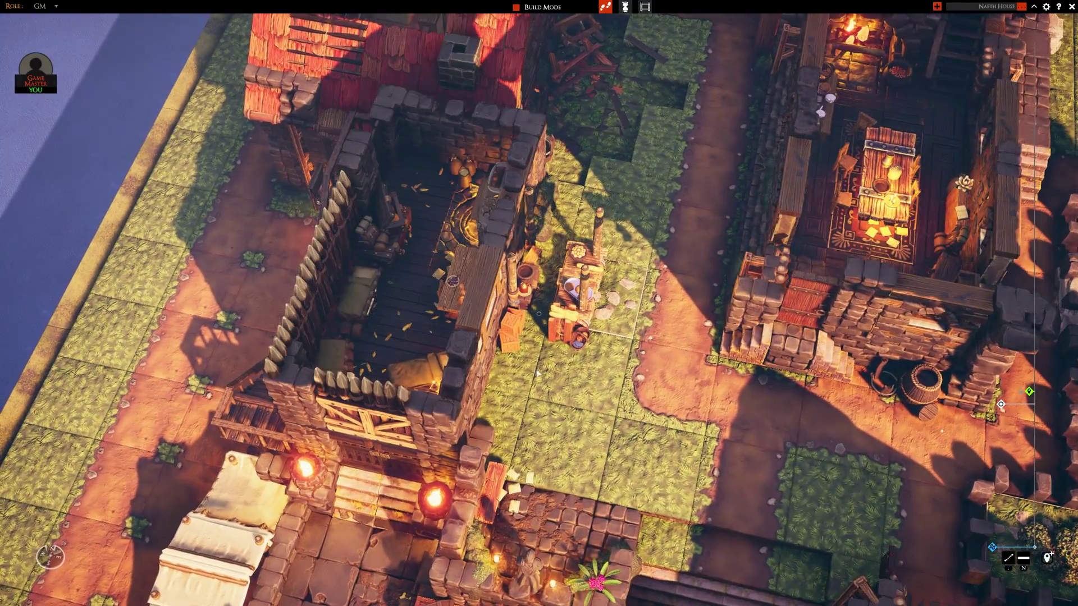
pyautogui.moveTo(536, 373); pyautogui.dragTo(393, 339)
pyautogui.doubleClick(392, 339)
pyautogui.moveTo(469, 361); pyautogui.dragTo(398, 373)
pyautogui.doubleClick(70, 389)
pyautogui.moveTo(101, 312)
pyautogui.mouseDown()
pyautogui.moveTo(49, 448)
pyautogui.moveTo(0, 482)
pyautogui.mouseUp()
pyautogui.press('d')
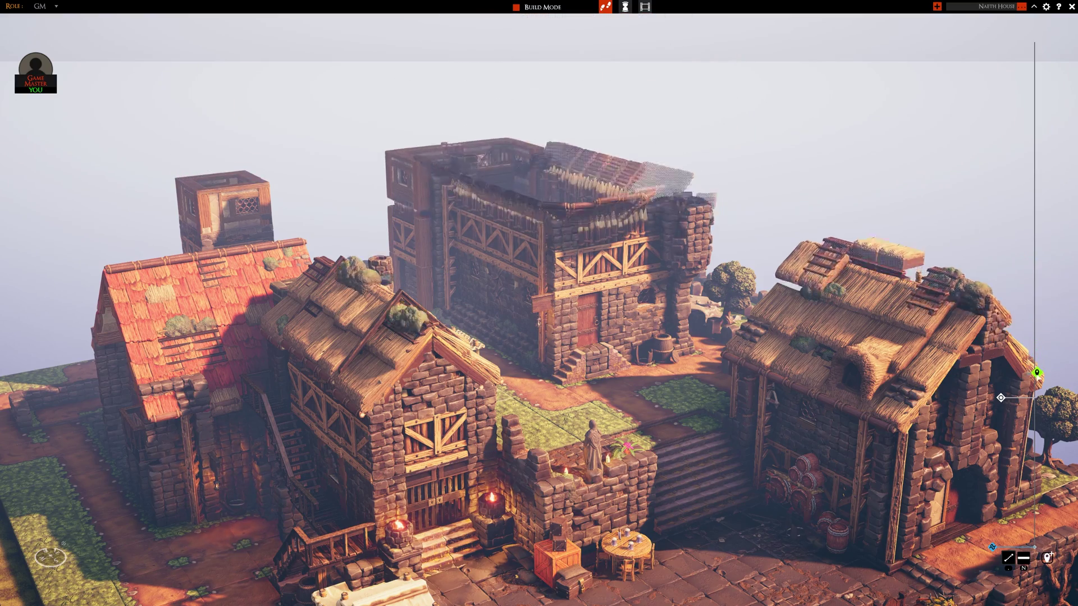
pyautogui.moveTo(1038, 385); pyautogui.dragTo(1040, 414)
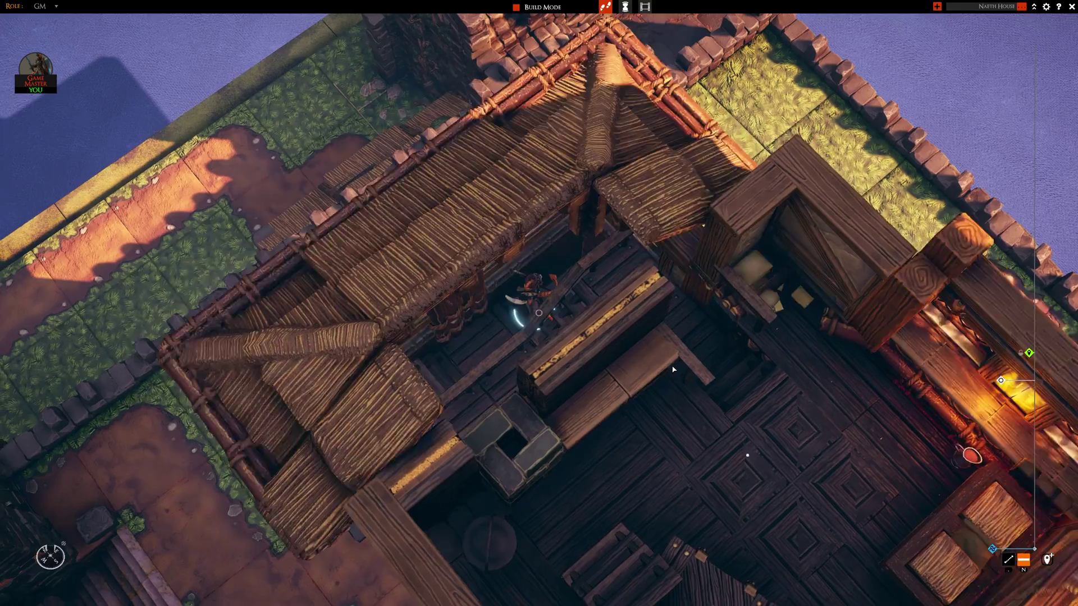
# Look over the large house's upper-floor rooms around the Dragonfolk Warrior miniature from several angles.
pyautogui.press('a')
pyautogui.press('s')
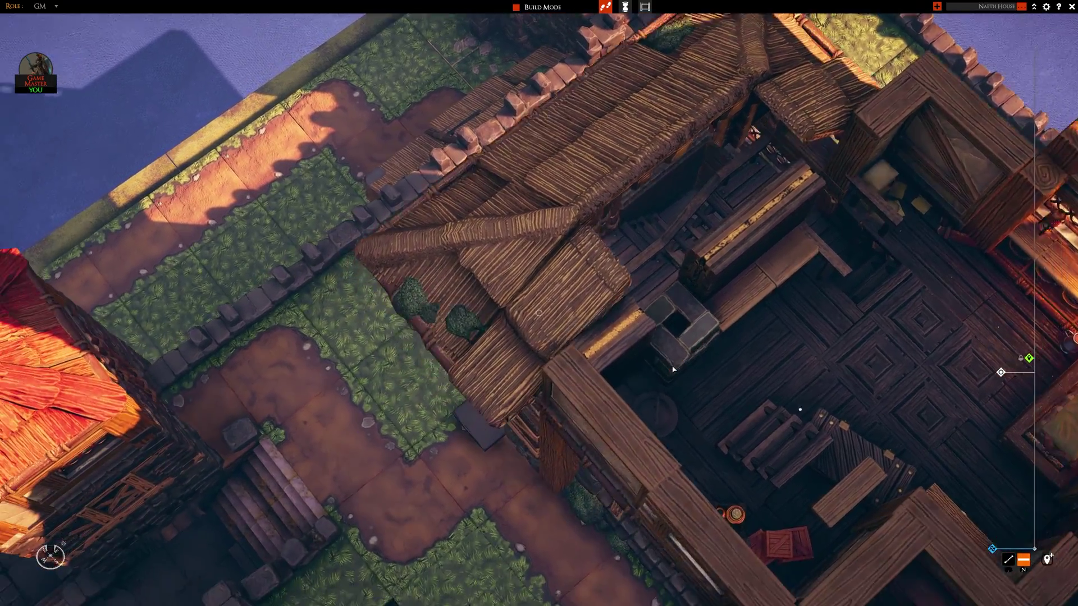
pyautogui.press('d')
pyautogui.press('w')
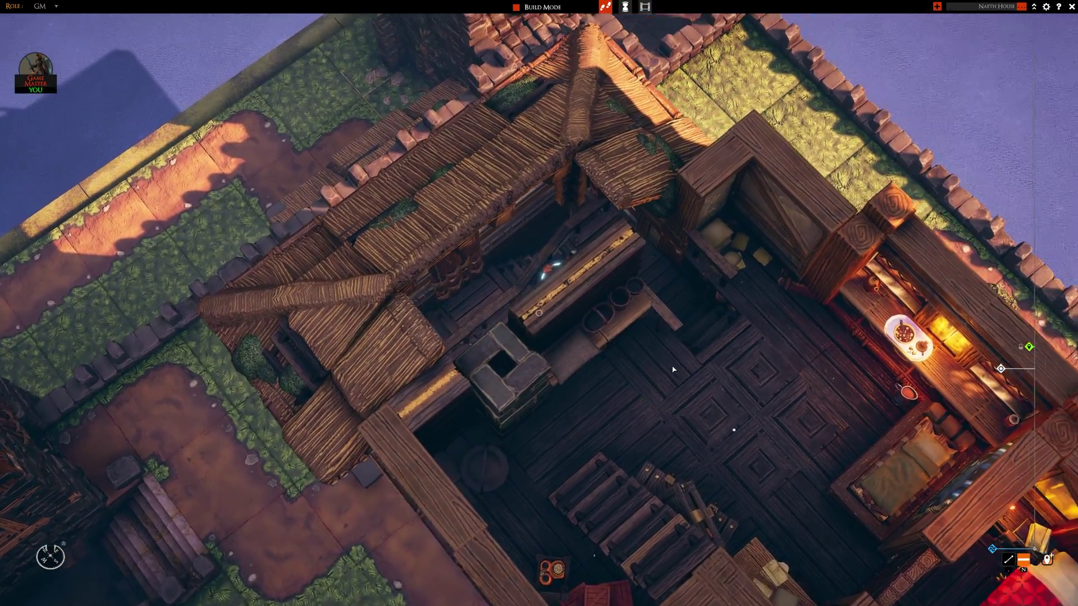
pyautogui.press('d')
pyautogui.press('s')
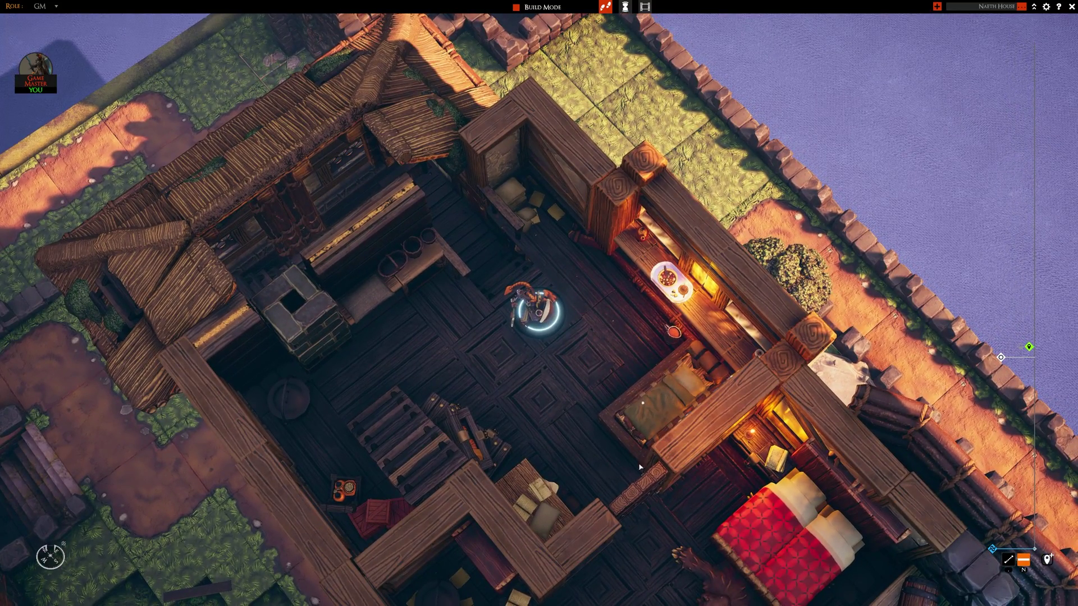
pyautogui.moveTo(638, 467); pyautogui.dragTo(762, 428)
pyautogui.press('d')
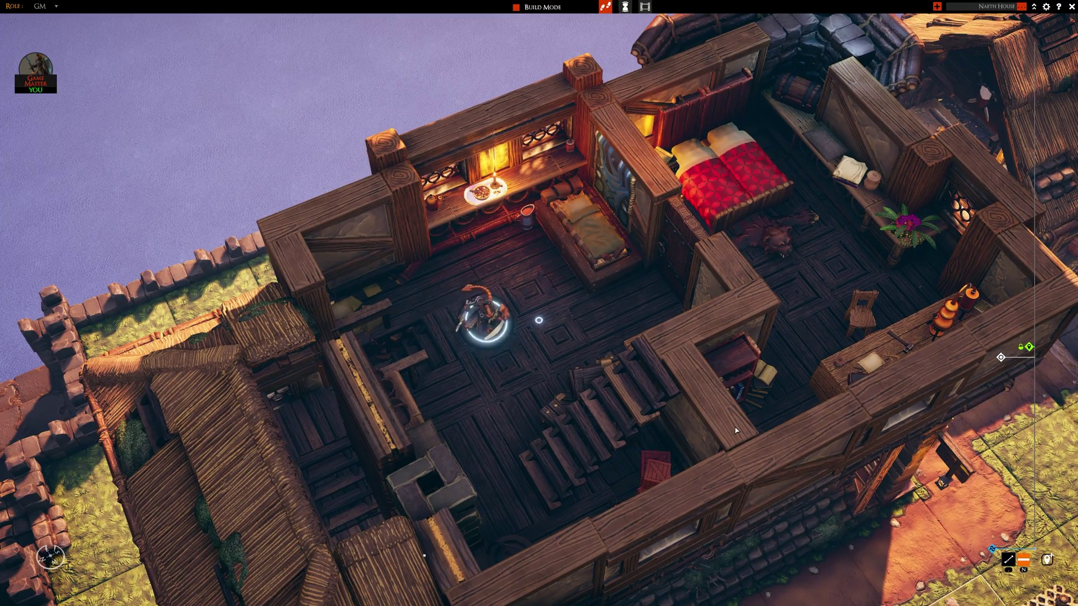
pyautogui.press('s')
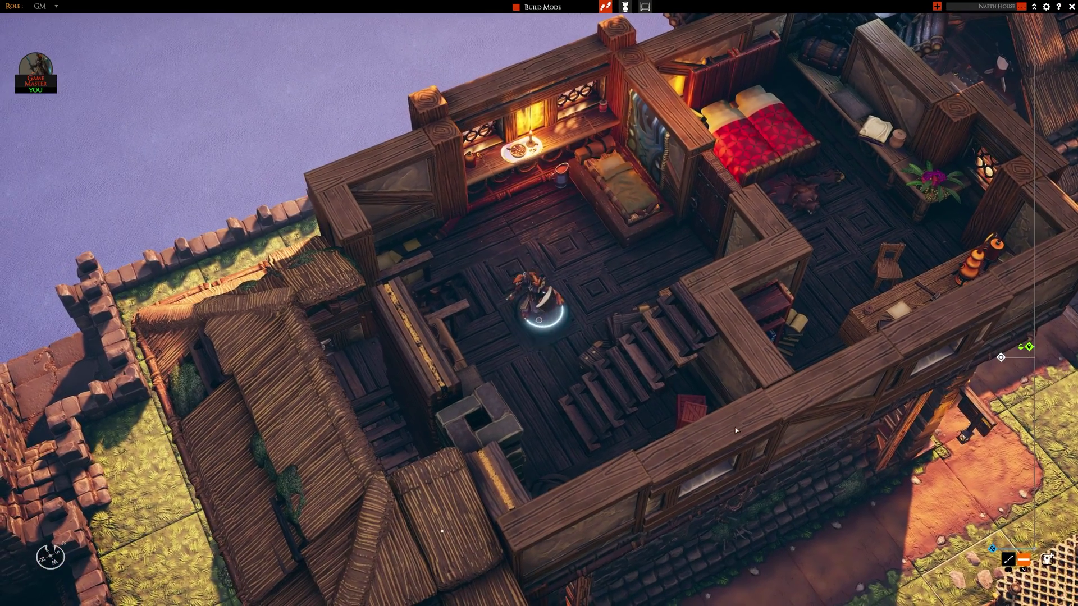
pyautogui.press('d')
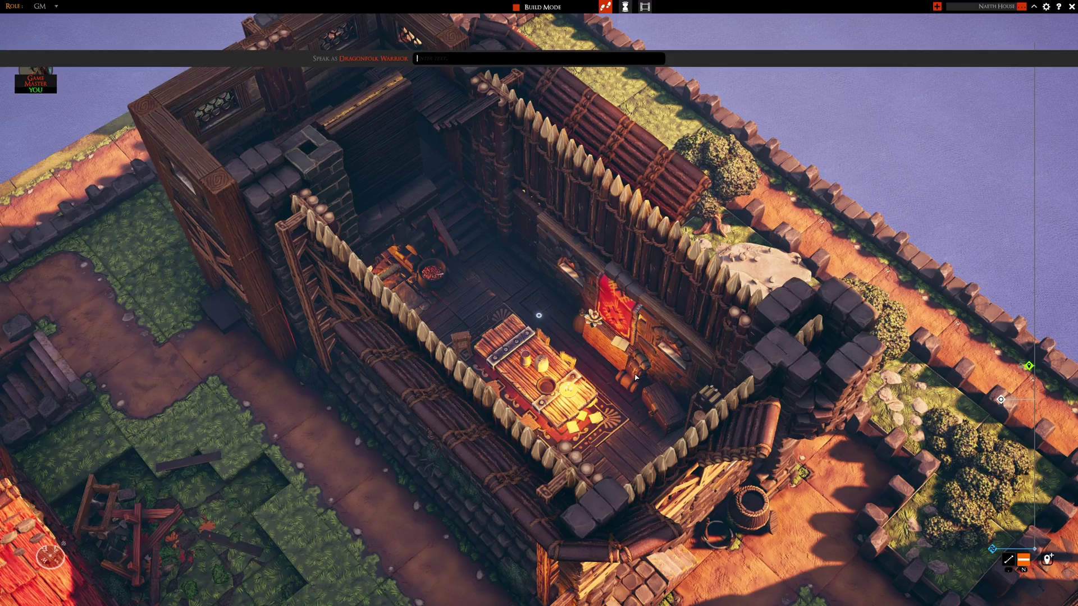
# Inspect the large house's outer walls and open upper level from several distances and angles.
pyautogui.scroll(-3, 583, 452)
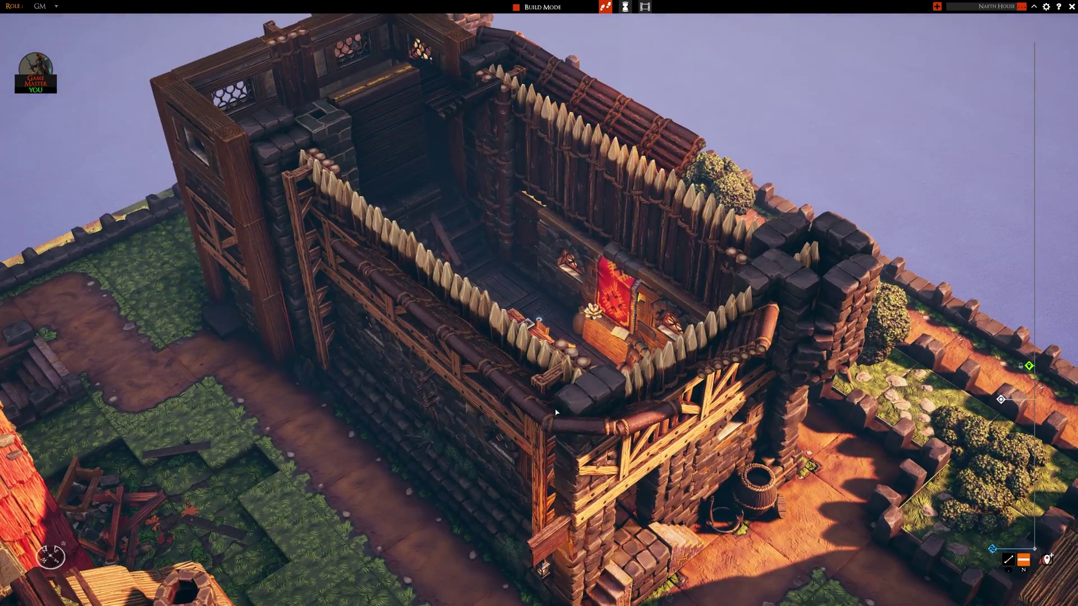
pyautogui.scroll(-4, 557, 411)
pyautogui.scroll(4, 540, 420)
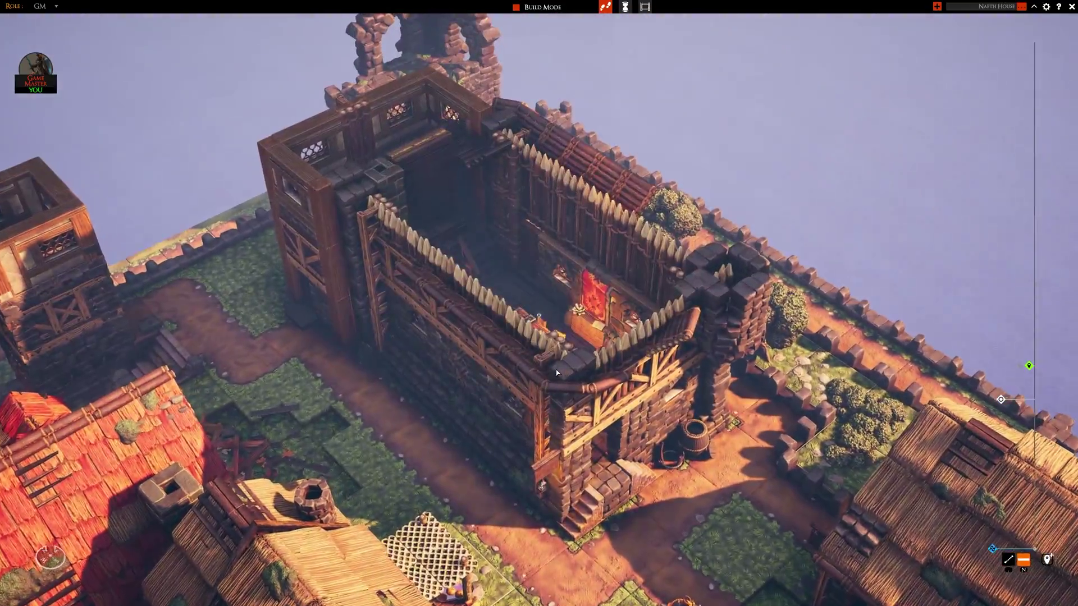
pyautogui.scroll(-4, 539, 420)
pyautogui.moveTo(540, 420)
pyautogui.mouseDown()
pyautogui.moveTo(575, 386)
pyautogui.moveTo(547, 413)
pyautogui.moveTo(563, 434)
pyautogui.moveTo(527, 413)
pyautogui.mouseUp()
pyautogui.scroll(4, 547, 412)
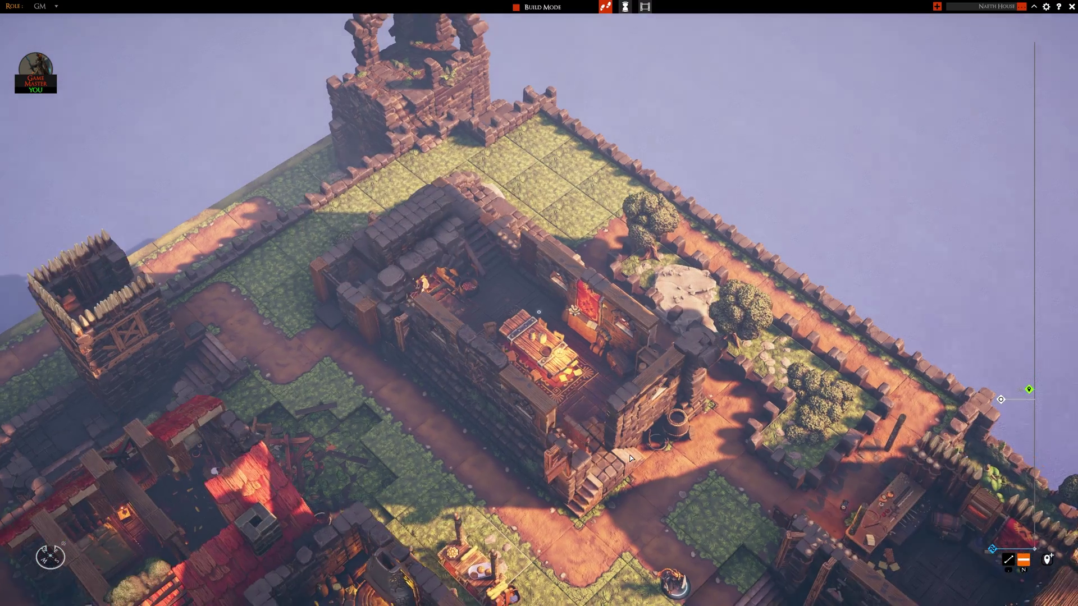
# Compare the village with complete roofs and with the upper storeys cut away.
pyautogui.scroll(-3, 630, 458)
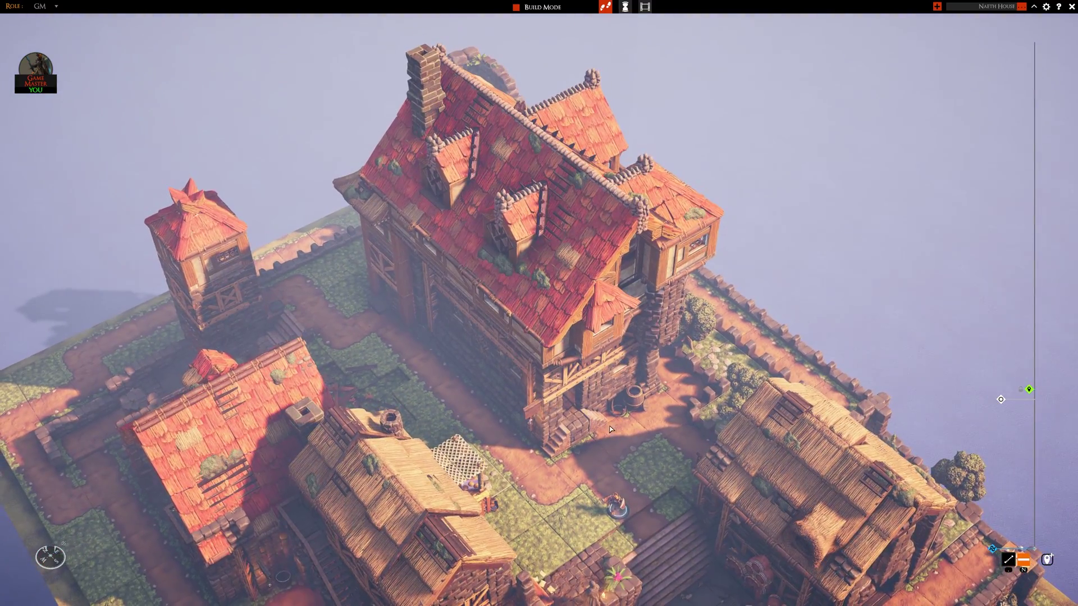
pyautogui.scroll(3, 610, 429)
pyautogui.scroll(-3, 601, 429)
pyautogui.moveTo(601, 428); pyautogui.dragTo(572, 342)
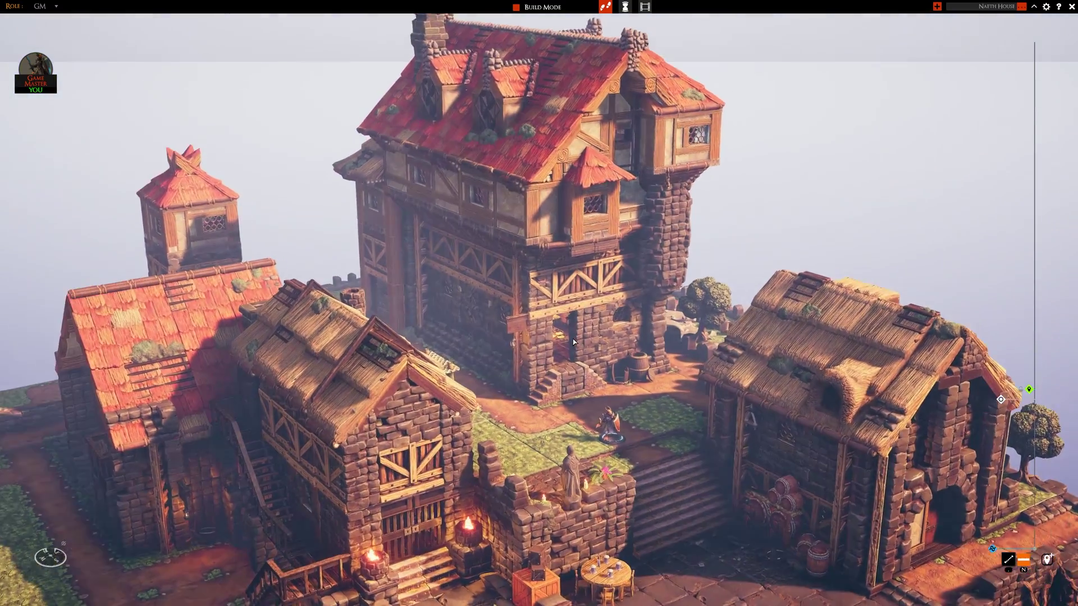
pyautogui.scroll(2, 573, 341)
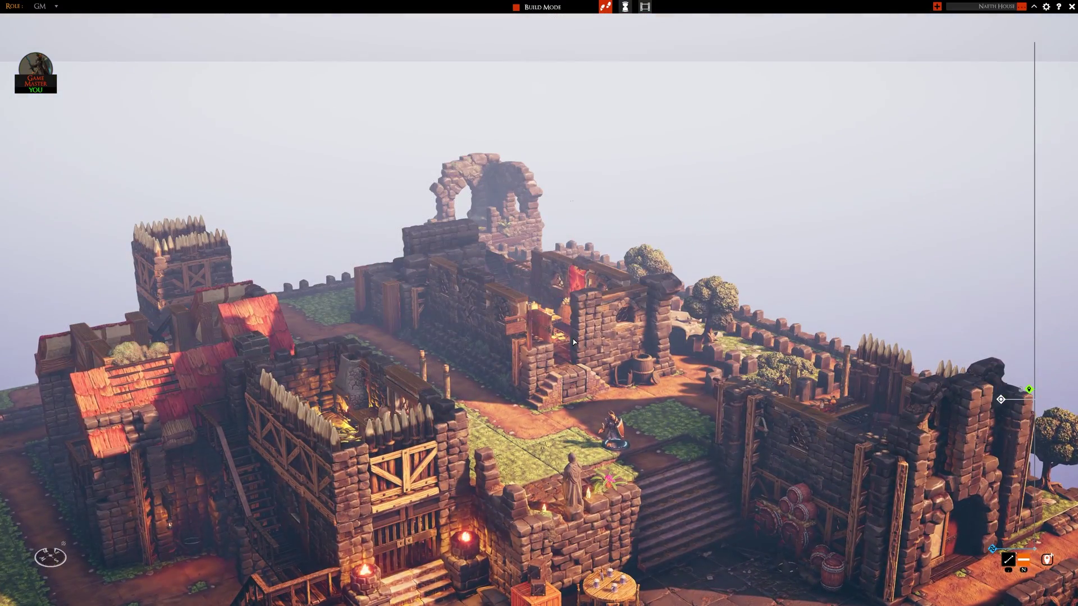
pyautogui.scroll(-2, 574, 341)
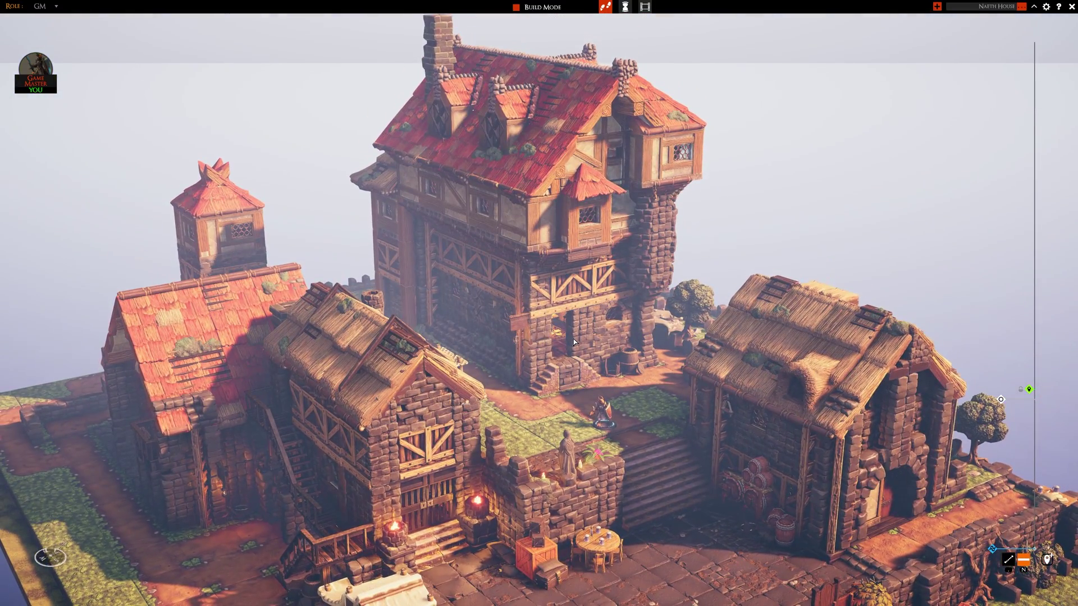
pyautogui.scroll(-3, 573, 341)
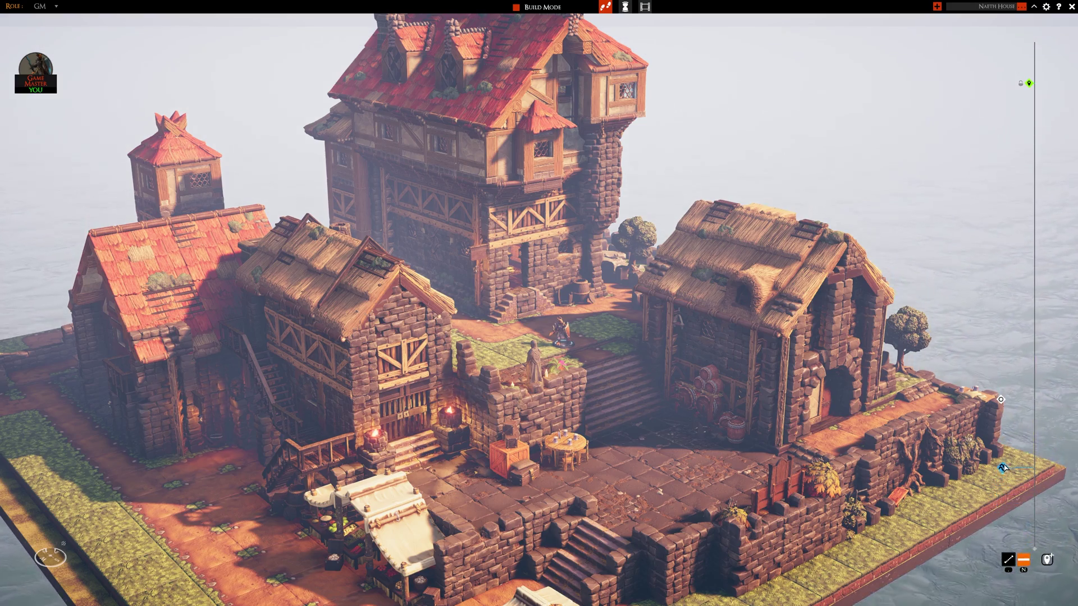
# Move the view far away from the village board and return it to the board's origin.
pyautogui.moveTo(1005, 455)
pyautogui.mouseDown()
pyautogui.moveTo(990, 270)
pyautogui.moveTo(954, 413)
pyautogui.mouseUp()
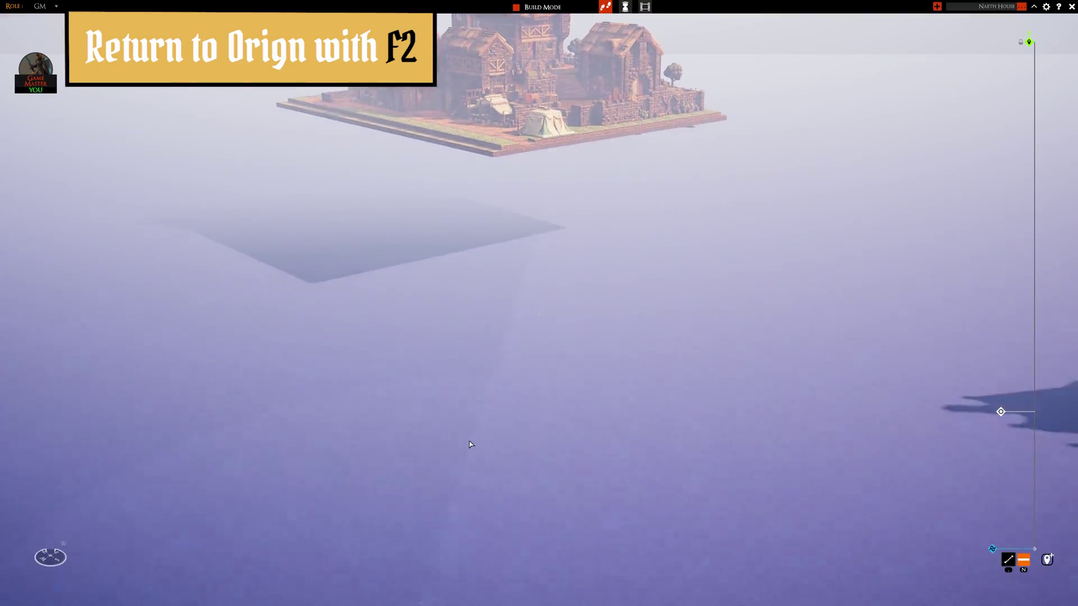
pyautogui.press('s')
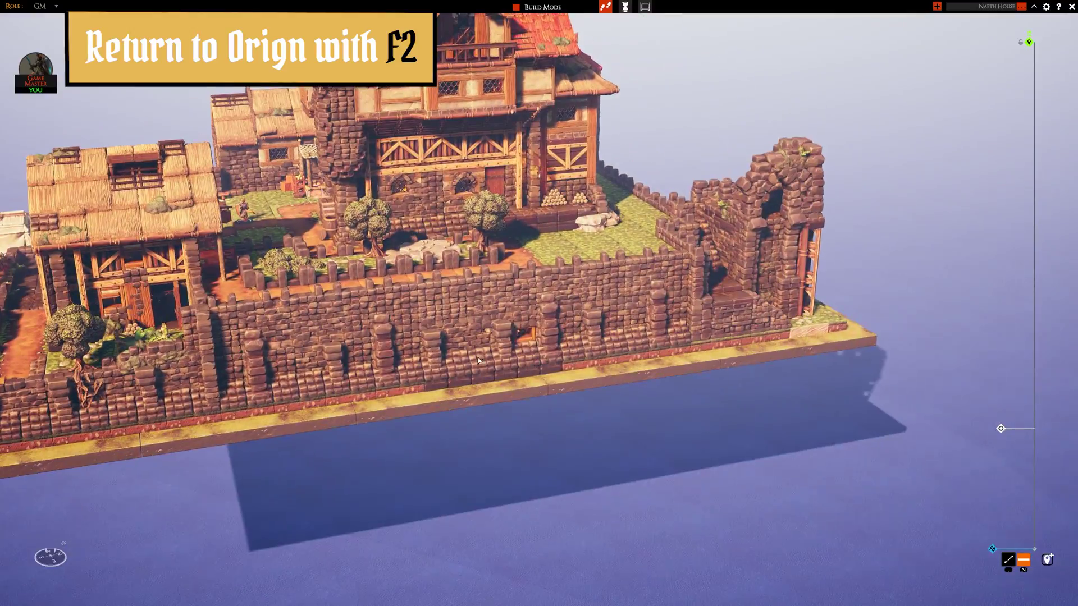
pyautogui.press('F2')
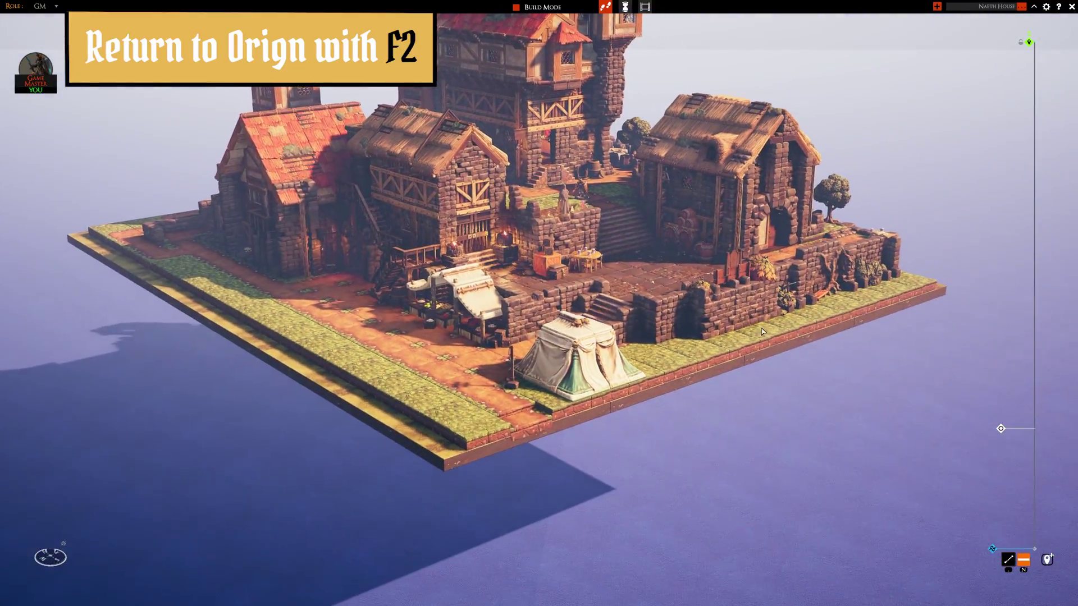
pyautogui.scroll(5, 761, 331)
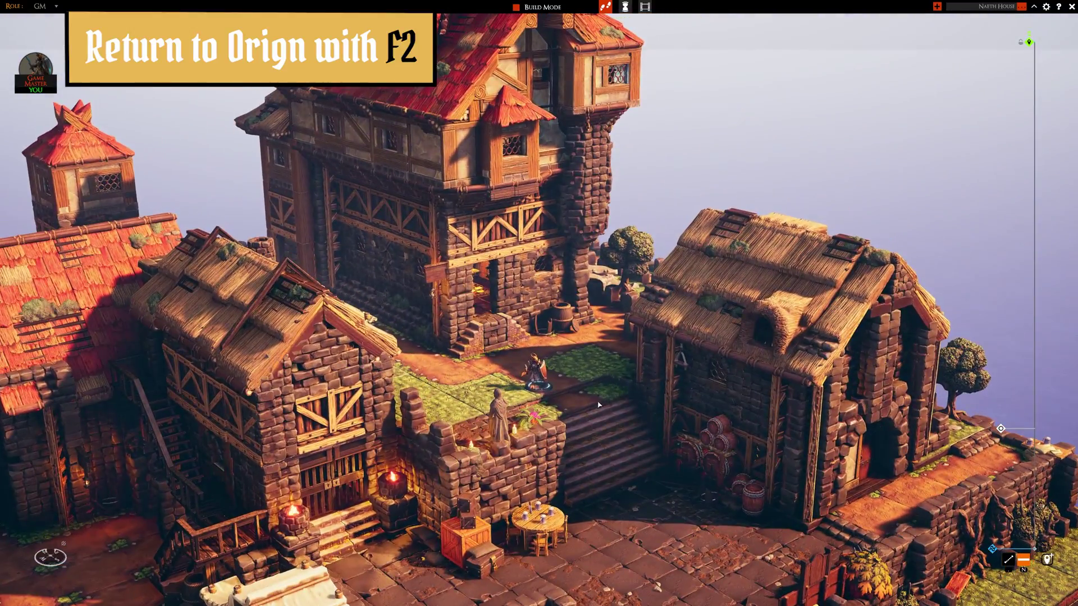
pyautogui.press('F2')
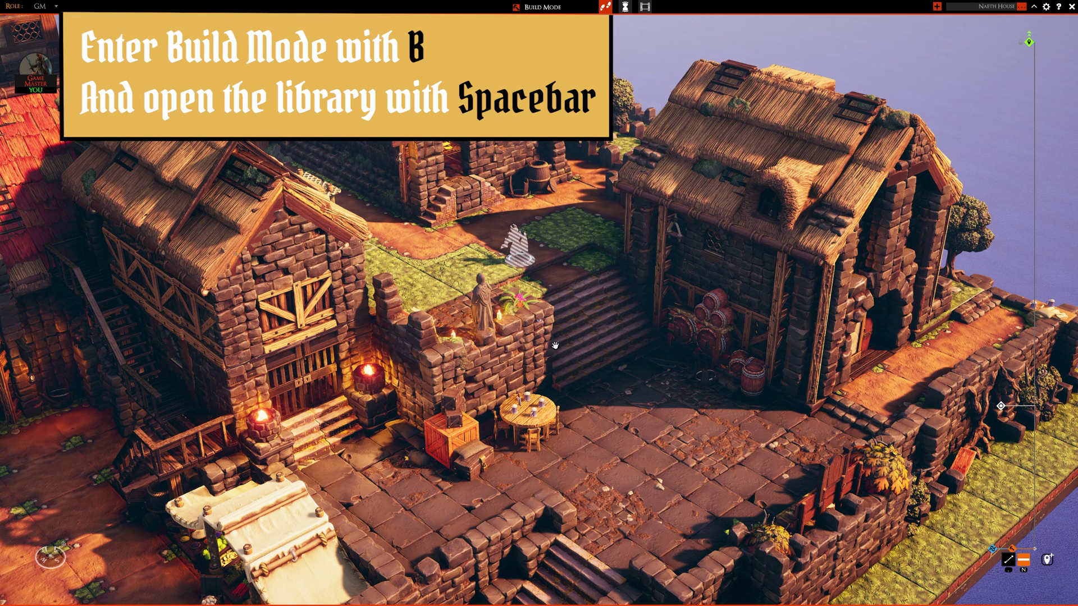
# Open the asset library in Build Mode, make its area taller and switch it from creatures to tiles.
pyautogui.press('space')
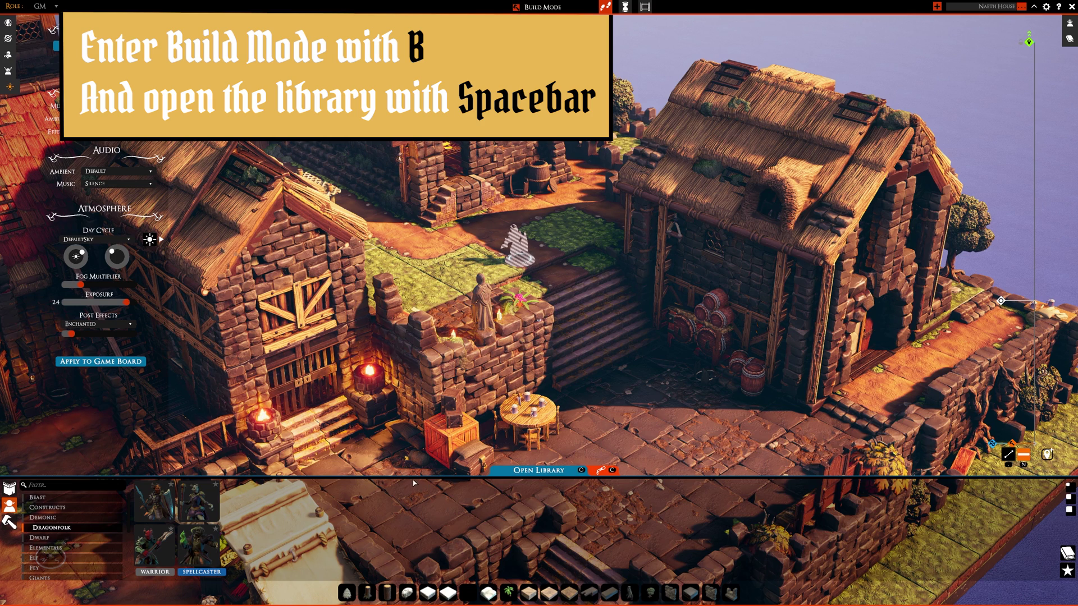
pyautogui.moveTo(414, 477)
pyautogui.mouseDown()
pyautogui.moveTo(410, 421)
pyautogui.moveTo(408, 457)
pyautogui.mouseUp()
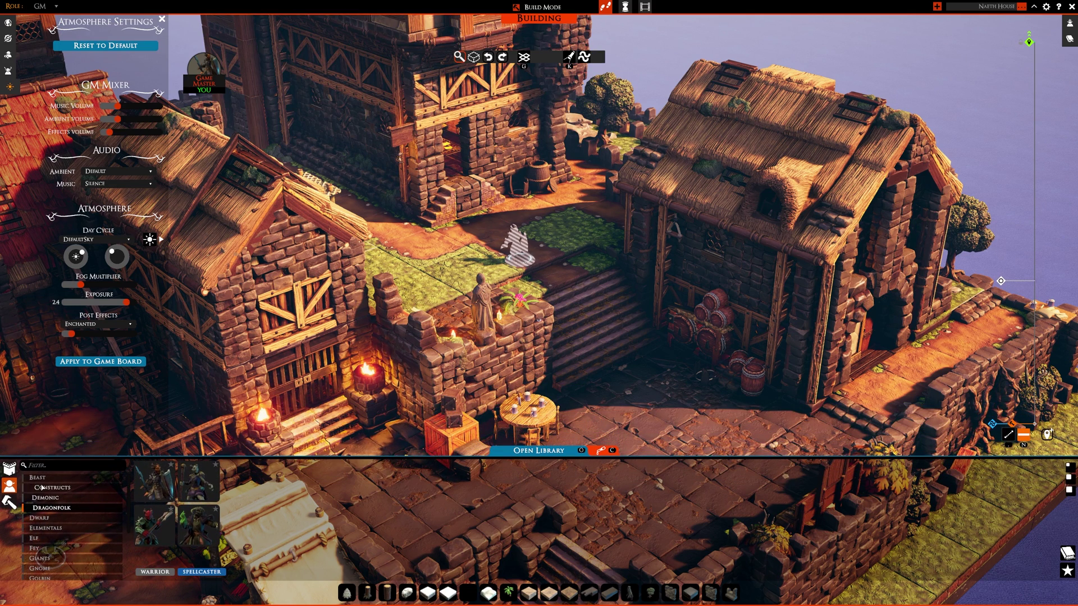
pyautogui.click(10, 467)
# Browse the Doors, Harbor, Moorgoth and Tavern tile sets in the asset library.
pyautogui.click(83, 487)
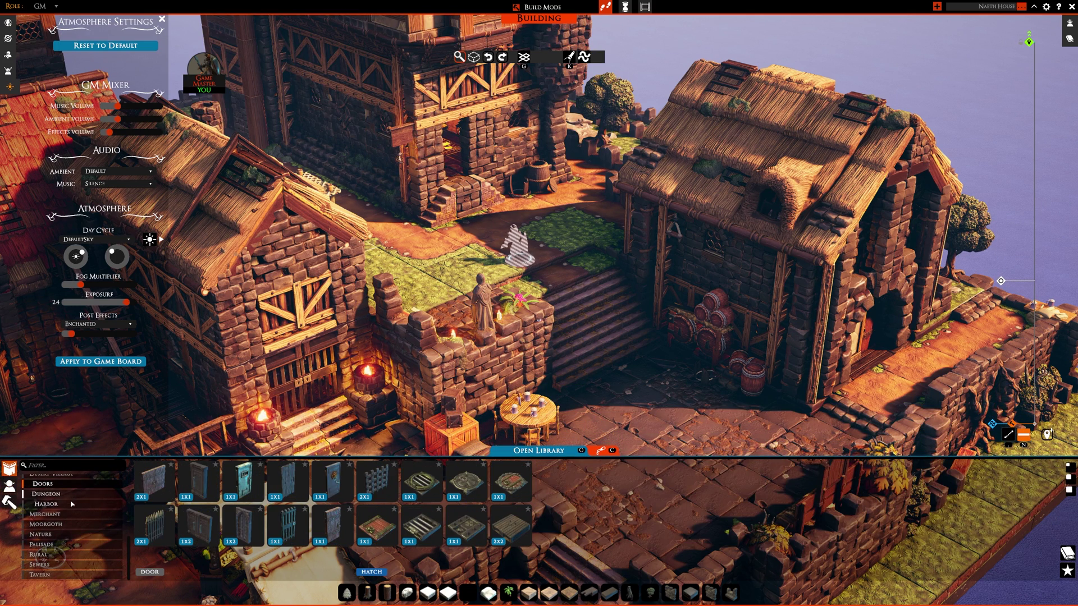
pyautogui.click(72, 504)
pyautogui.click(67, 525)
pyautogui.click(39, 574)
# Adjust the asset library's height and try its three display size options, ending on the middle one.
pyautogui.moveTo(267, 458)
pyautogui.mouseDown()
pyautogui.moveTo(266, 367)
pyautogui.moveTo(267, 465)
pyautogui.mouseUp()
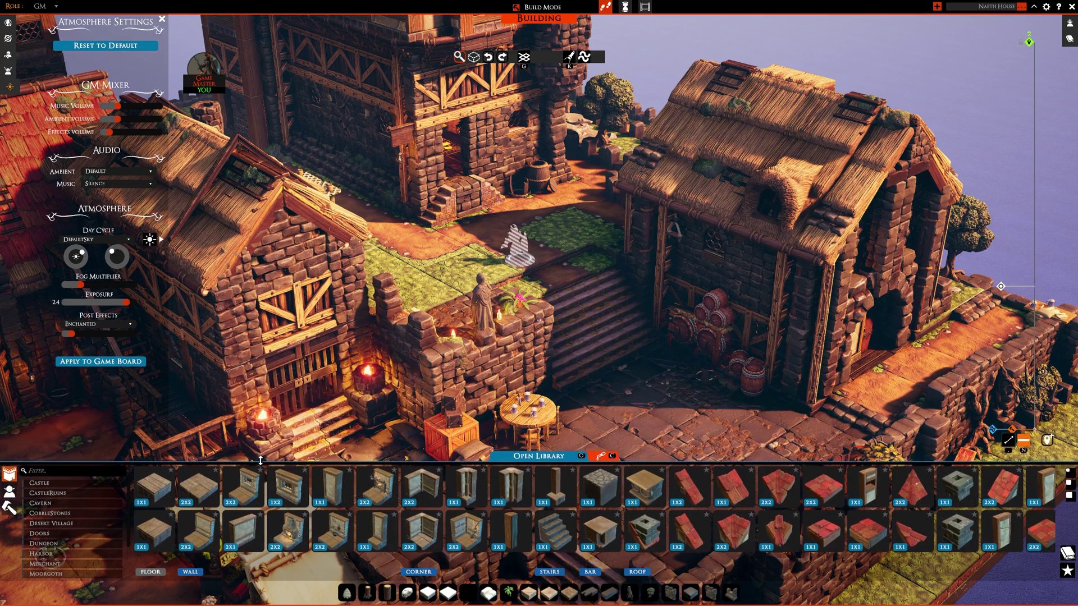
pyautogui.click(1070, 498)
pyautogui.click(1069, 484)
pyautogui.click(1070, 475)
pyautogui.click(1071, 485)
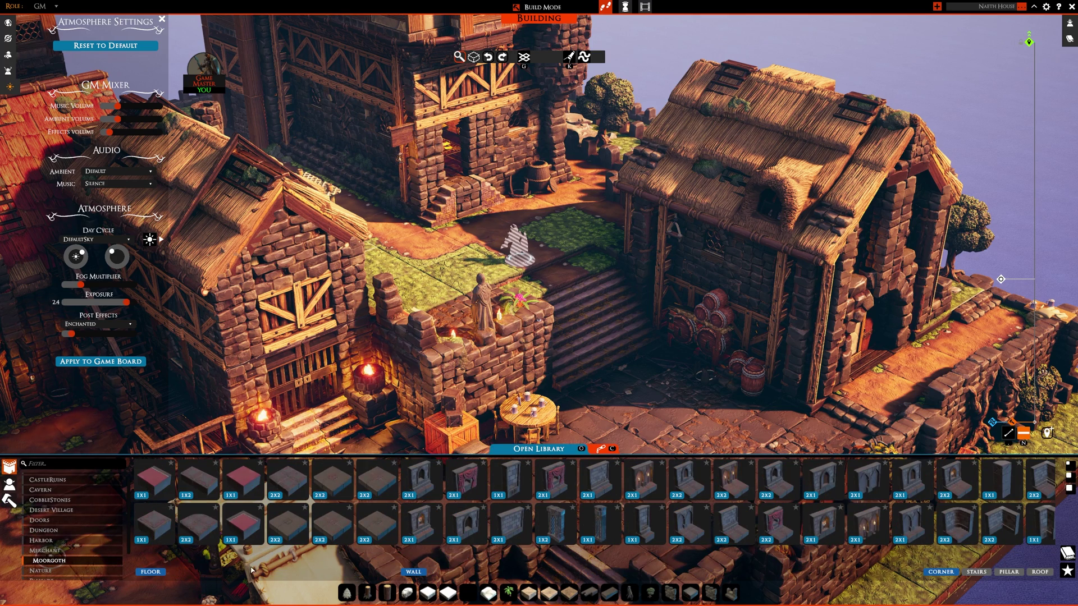
# Jump to the roof pieces of the Moorgoth tile set, then return to the start of the set.
pyautogui.click(1045, 571)
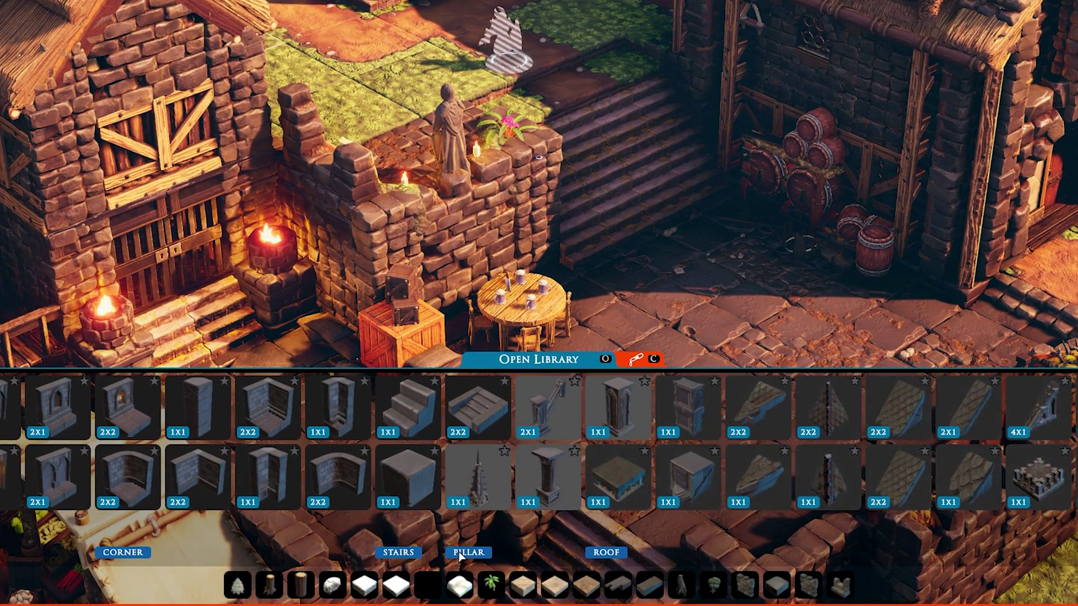
pyautogui.scroll(8, 110, 554)
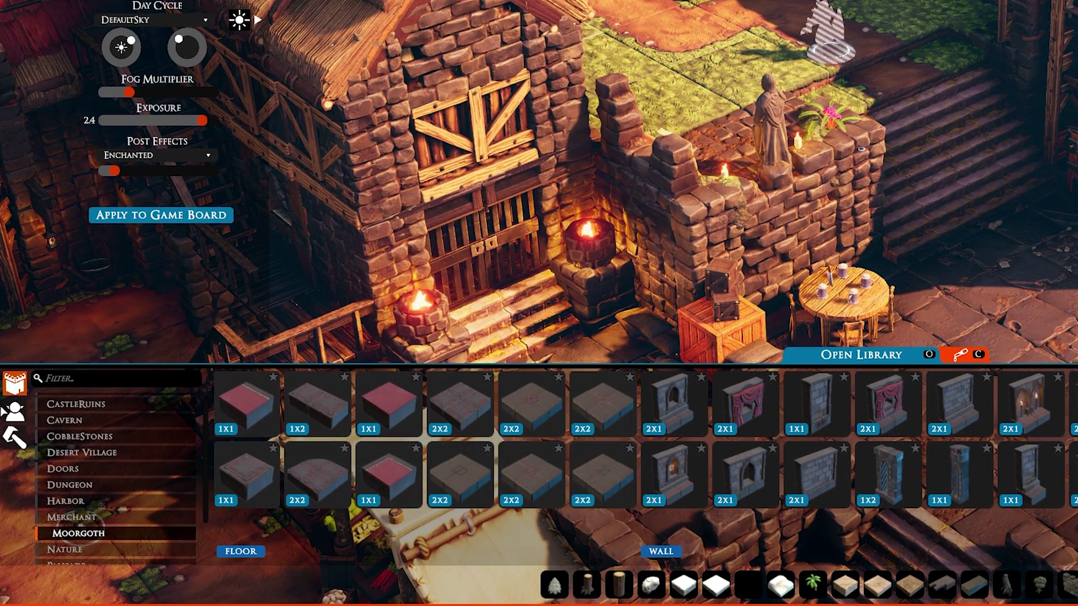
pyautogui.scroll(1, 76, 429)
# Browse the Castle, CastleRuins, Cavern, CobbleStones, Desert Village, Doors, Dungeon and Moorgoth tile sets in the asset library.
pyautogui.click(99, 400)
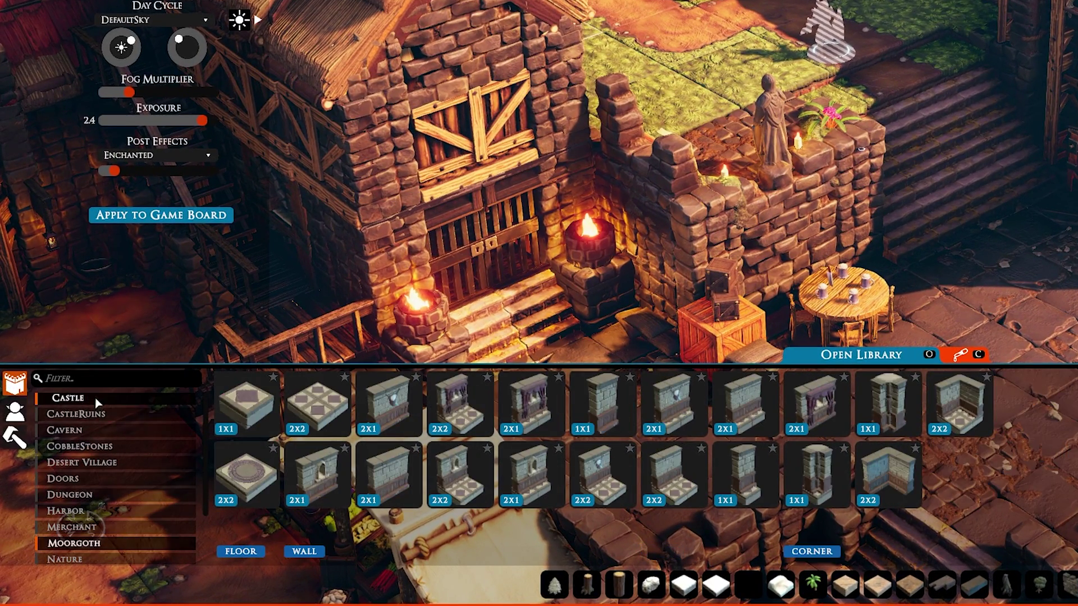
pyautogui.click(94, 414)
pyautogui.click(91, 431)
pyautogui.click(90, 444)
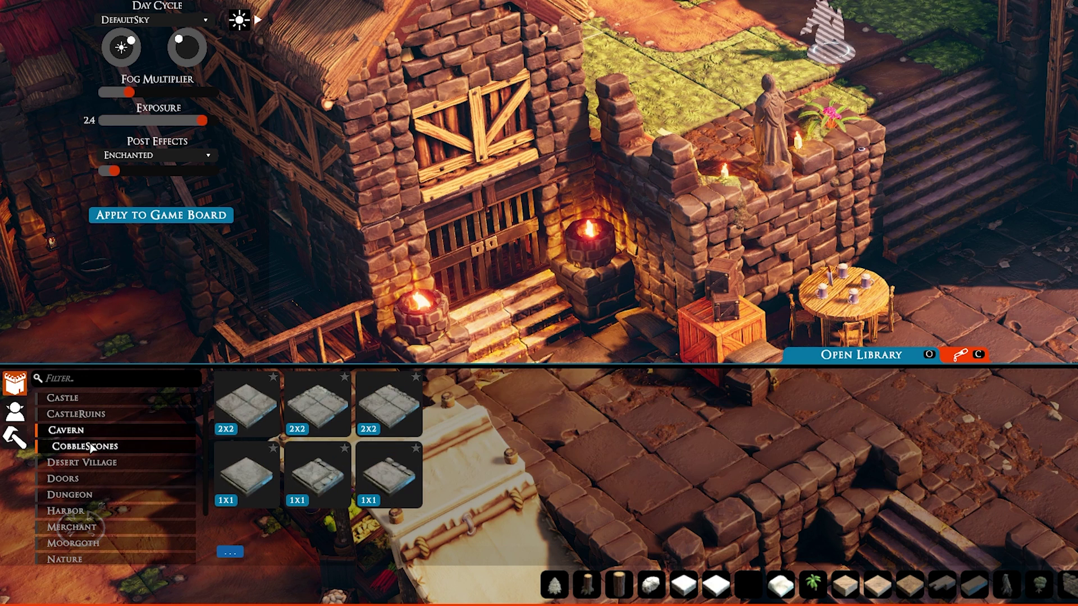
pyautogui.click(90, 463)
pyautogui.click(84, 480)
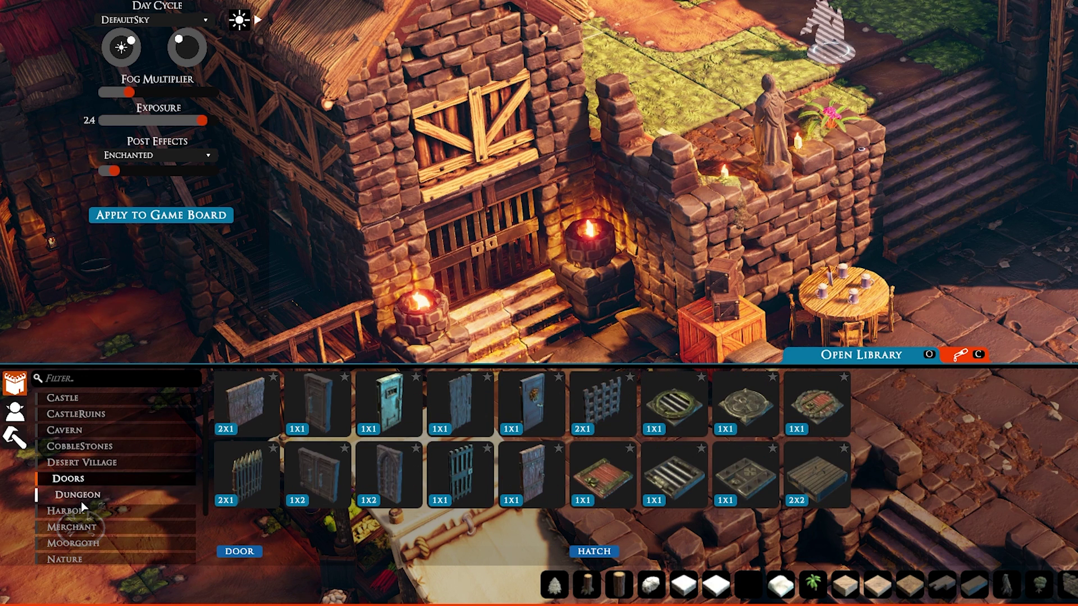
pyautogui.click(81, 496)
pyautogui.click(79, 542)
# Switch the asset library to props and browse Fences, Food & Drink, Grim, Lights, Misc. Interior, Traps & Treasure and Signs.
pyautogui.click(12, 442)
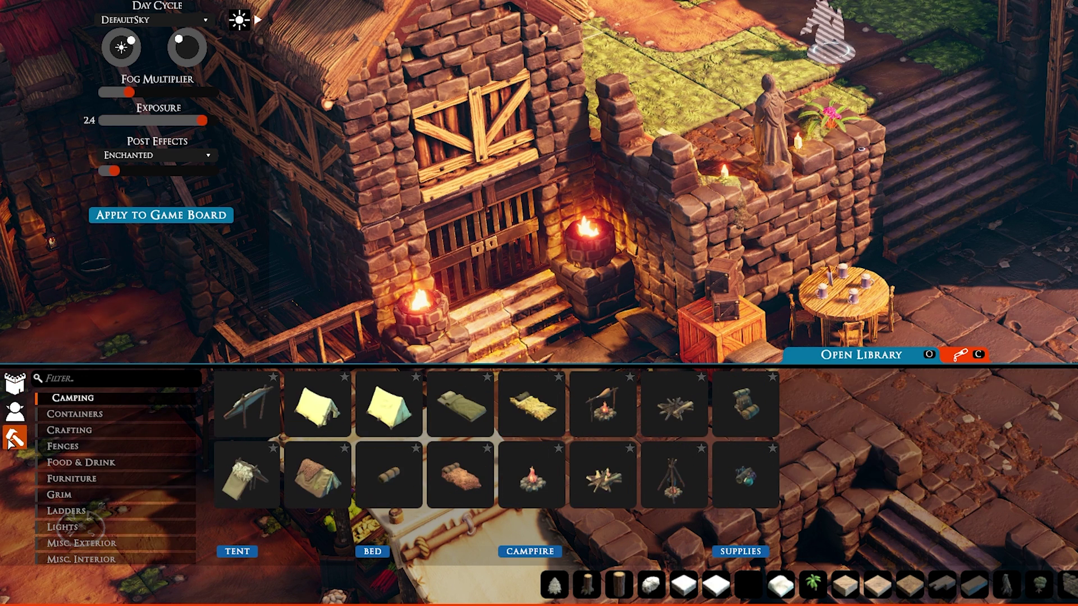
pyautogui.click(96, 446)
pyautogui.click(90, 463)
pyautogui.click(84, 495)
pyautogui.click(81, 527)
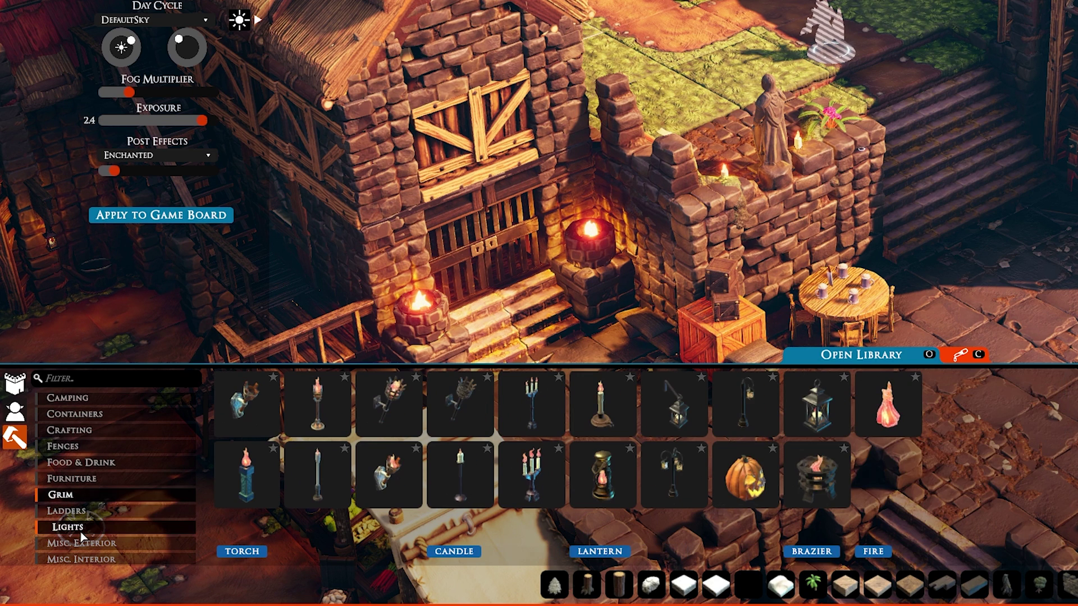
pyautogui.click(81, 559)
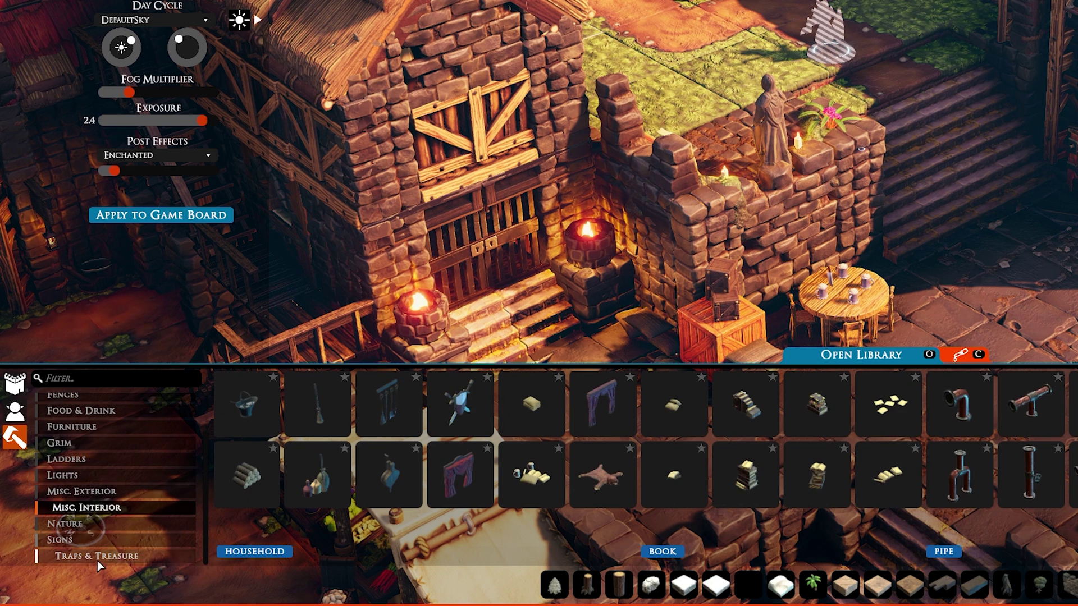
pyautogui.click(96, 560)
pyautogui.click(84, 540)
# Look through the Nature props up to the mushroom, animal and ocean groups, then jump to the Rock group.
pyautogui.click(78, 523)
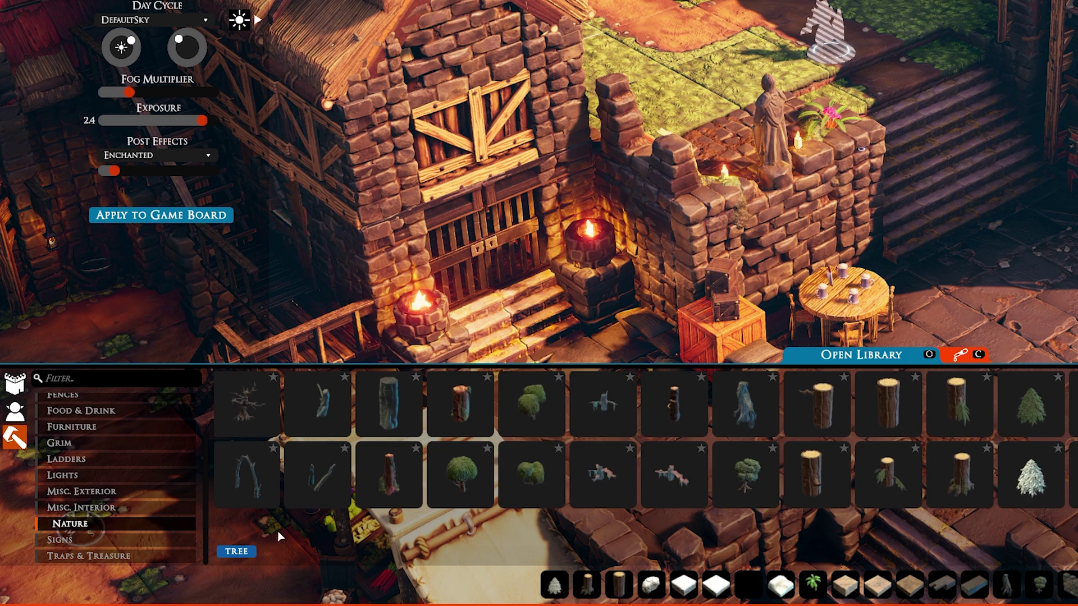
pyautogui.scroll(-10, 640, 440)
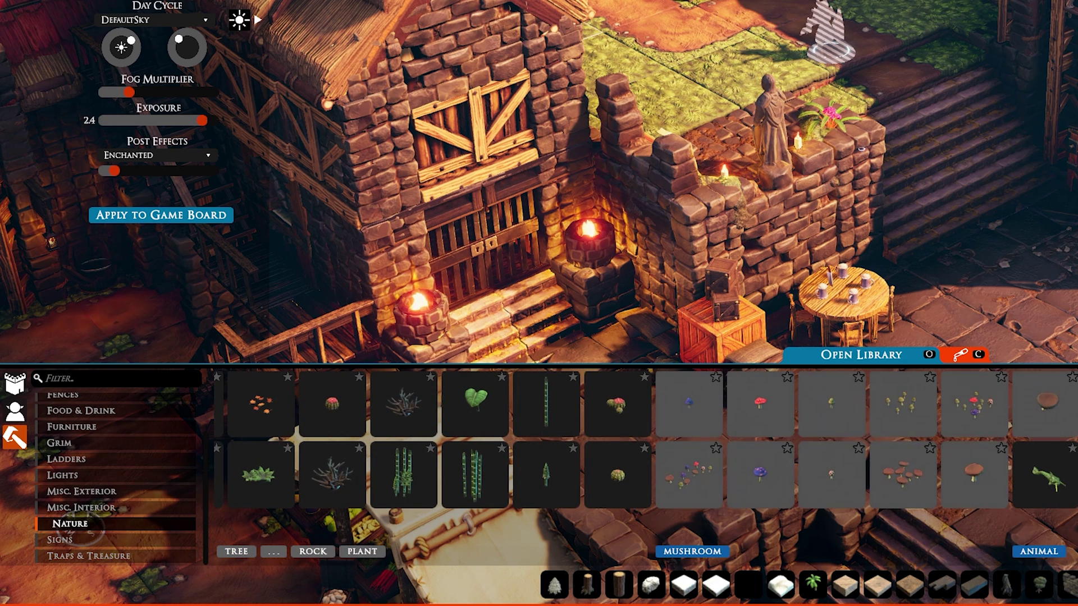
pyautogui.scroll(-5, 640, 441)
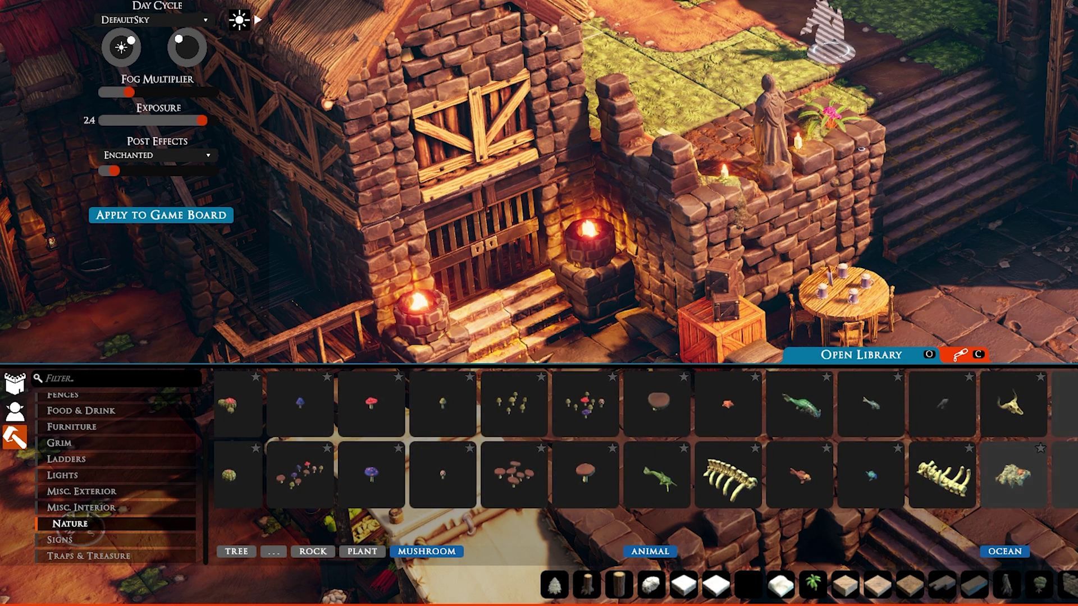
pyautogui.click(310, 550)
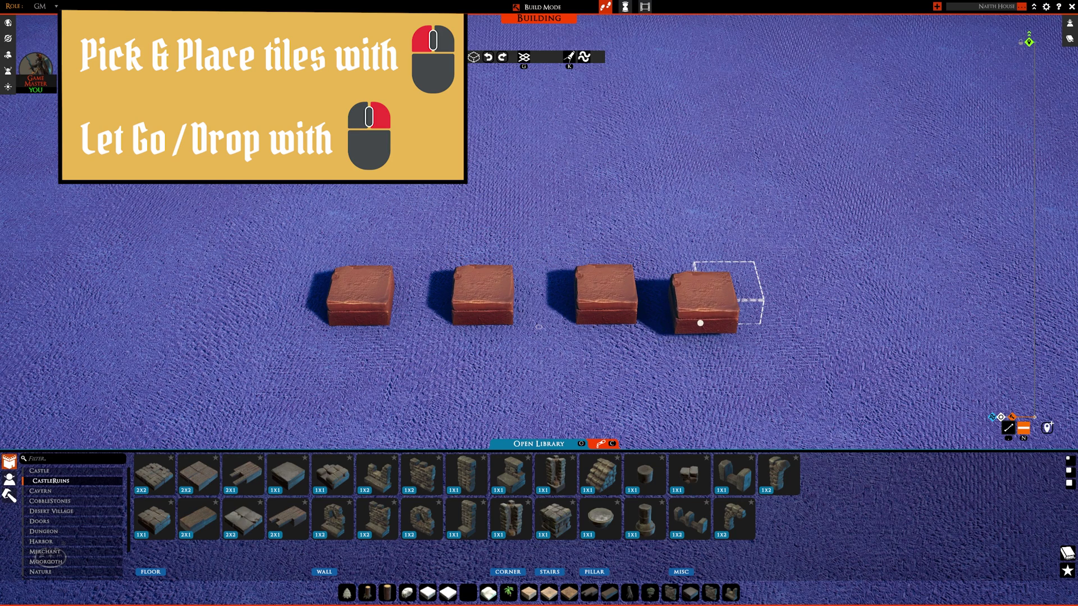
# Let go of the held floor tile and place three tall 1x1 CastleRuins corner pieces in a row behind the floor tiles.
pyautogui.rightClick(714, 312)
pyautogui.click(569, 473)
pyautogui.click(368, 232)
pyautogui.click(478, 230)
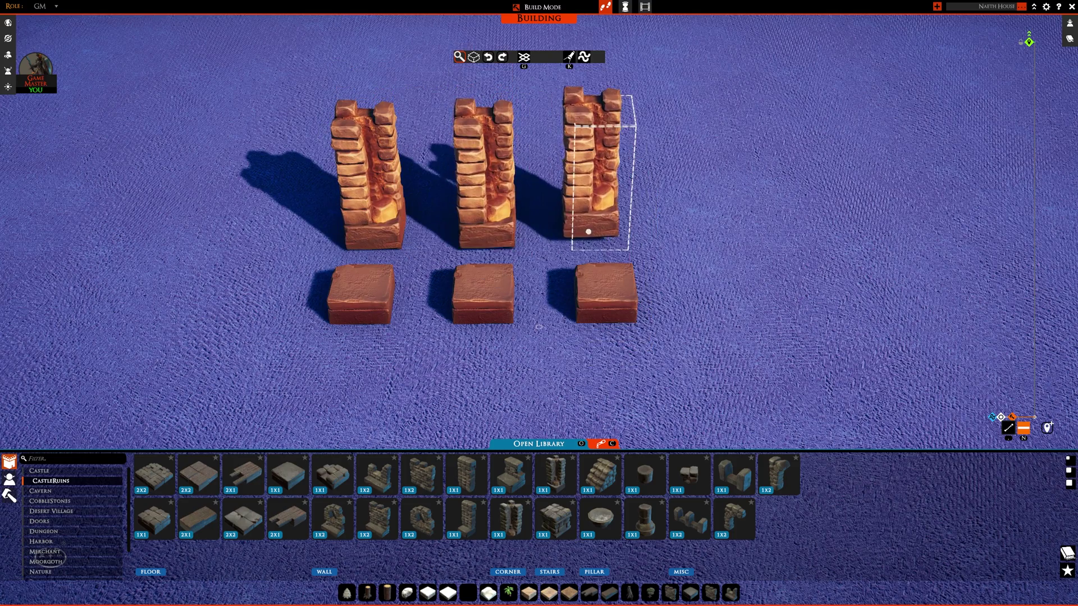
pyautogui.click(589, 231)
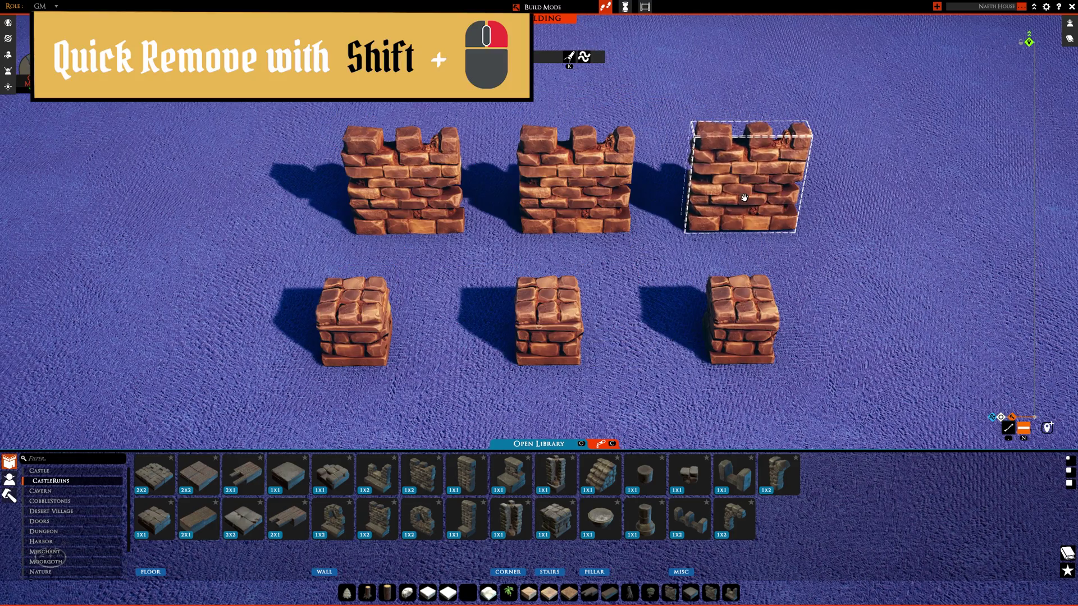
# Quick-remove the three brick wall sections and the three stone blocks from the empty board.
pyautogui.keyDown('shift'); pyautogui.click(744, 198); pyautogui.keyUp('shift')
pyautogui.keyDown('shift'); pyautogui.click(592, 207); pyautogui.keyUp('shift')
pyautogui.keyDown('shift'); pyautogui.click(404, 185); pyautogui.keyUp('shift')
pyautogui.keyDown('shift'); pyautogui.click(354, 322); pyautogui.keyUp('shift')
pyautogui.keyDown('shift'); pyautogui.click(553, 320); pyautogui.keyUp('shift')
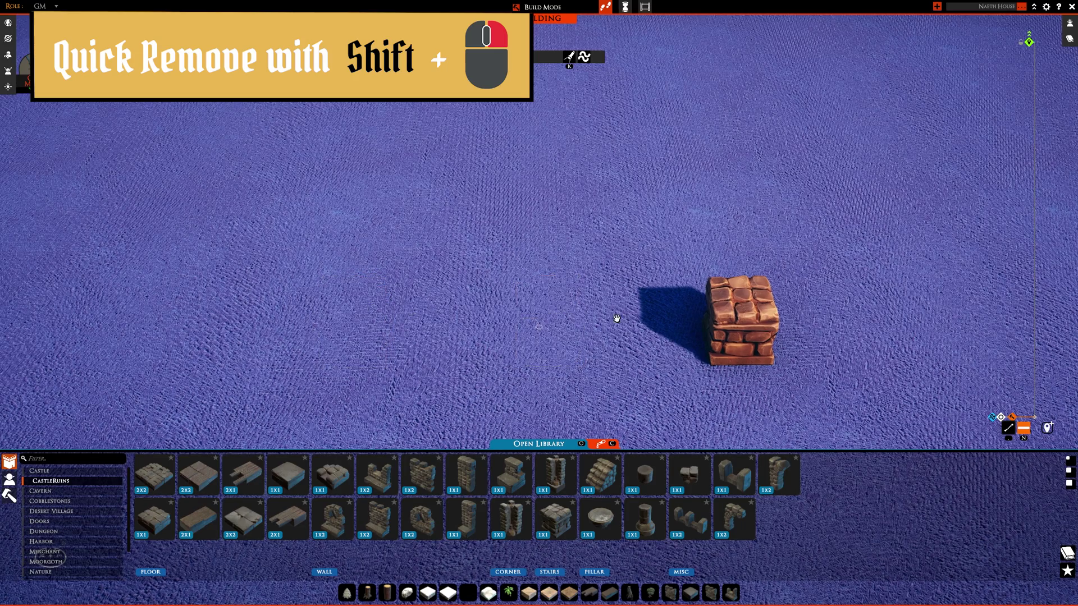
pyautogui.keyDown('shift'); pyautogui.click(755, 318); pyautogui.keyUp('shift')
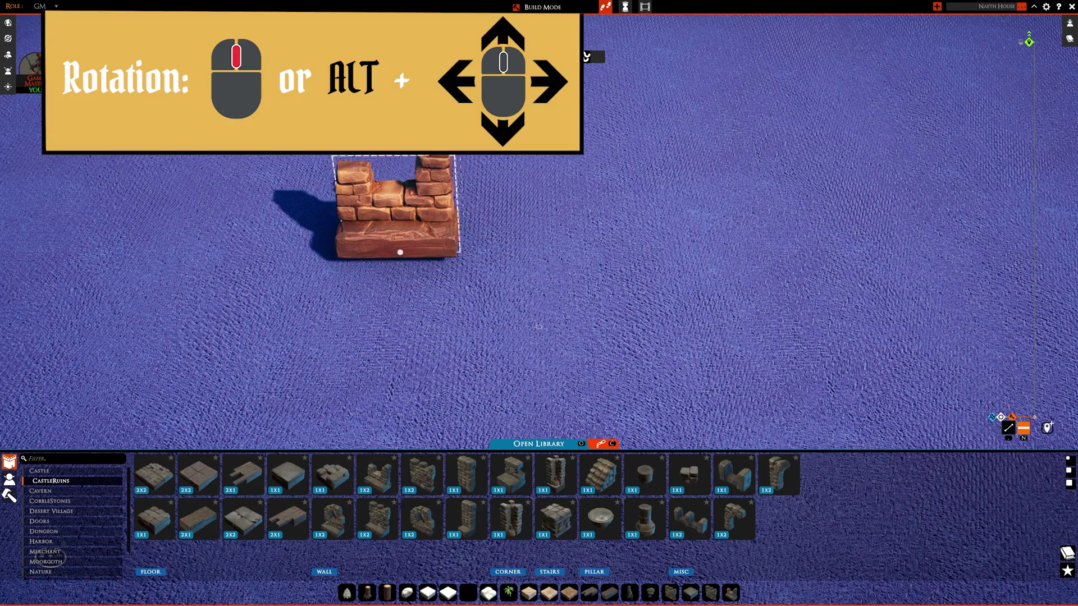
# Adjust the held ruined wall piece and place two copies of it side by side on the empty board.
pyautogui.scroll(-1, 399, 253)
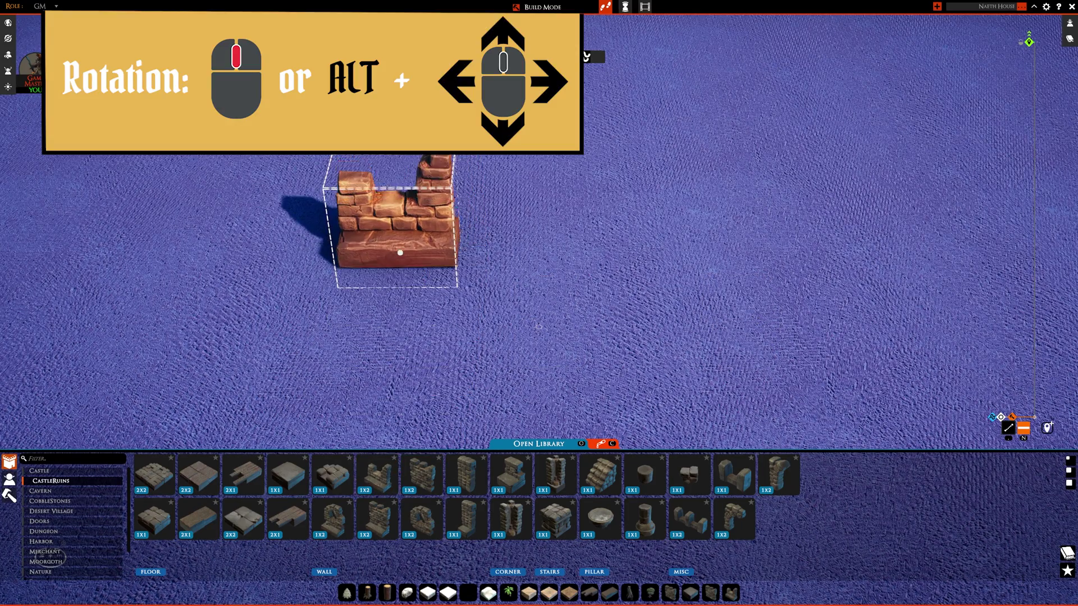
pyautogui.click(399, 253)
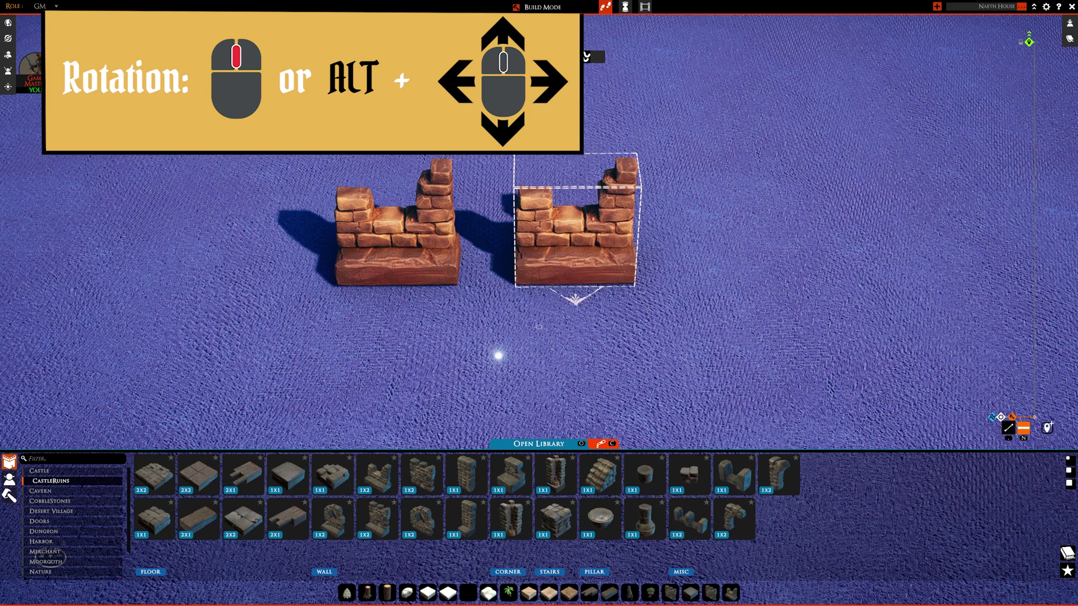
pyautogui.click(587, 264)
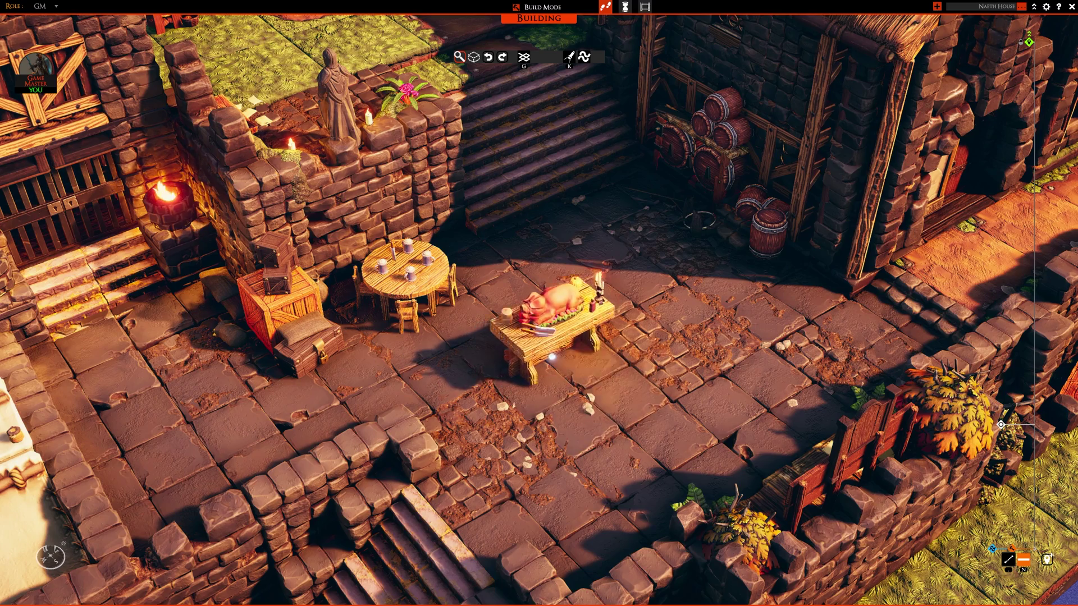
# Place a roast pig table in the middle of the courtyard, show the grid and place another beside the barrels.
pyautogui.click(552, 357)
pyautogui.press('g')
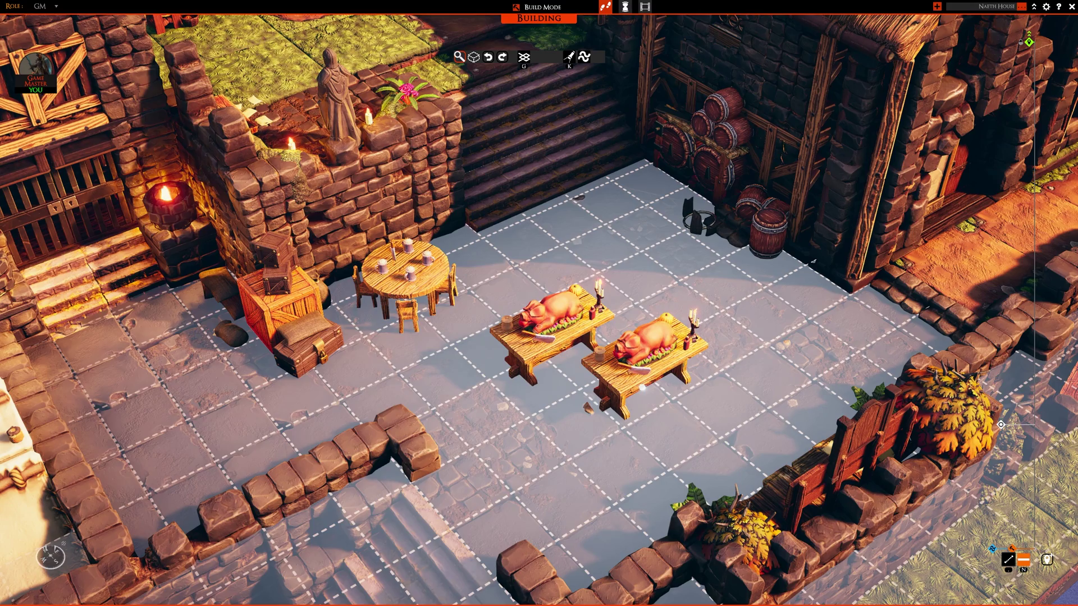
pyautogui.click(808, 214)
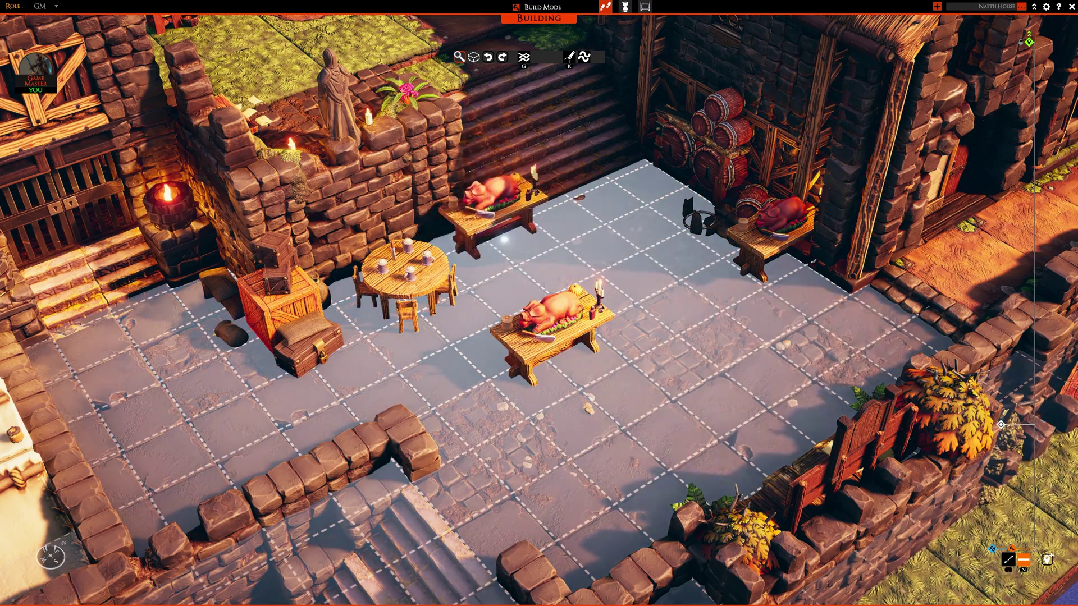
# With clipping enabled, place roast pig tables overlapping the flowered stone wall, the low wall, the central table and the outer wall.
pyautogui.keyDown('shift'); pyautogui.click(447, 229); pyautogui.keyUp('shift')
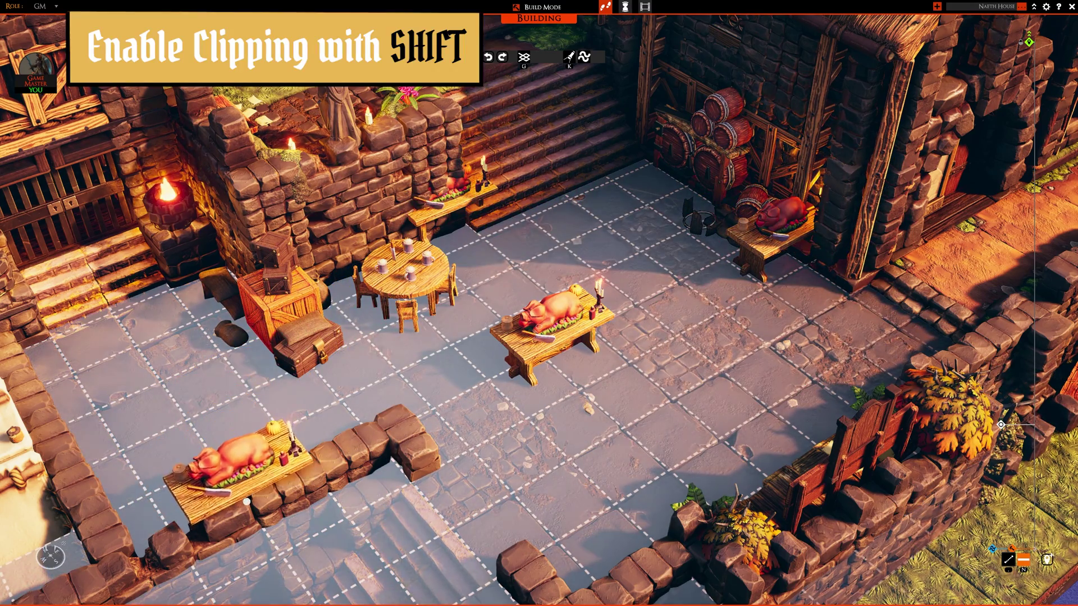
pyautogui.keyDown('shift'); pyautogui.click(254, 519); pyautogui.keyUp('shift')
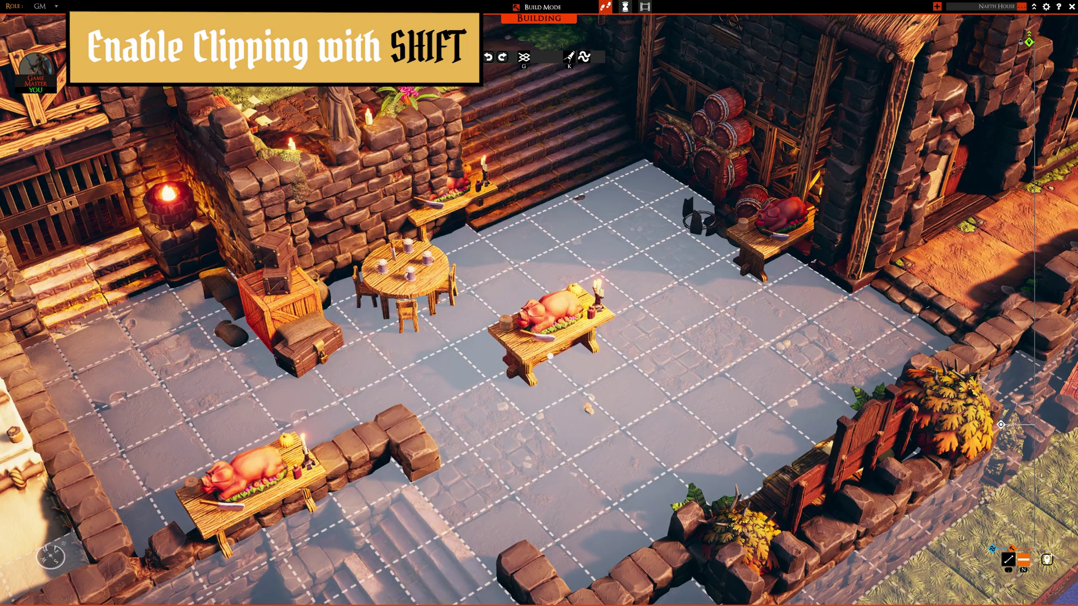
pyautogui.keyDown('shift'); pyautogui.click(512, 381); pyautogui.keyUp('shift')
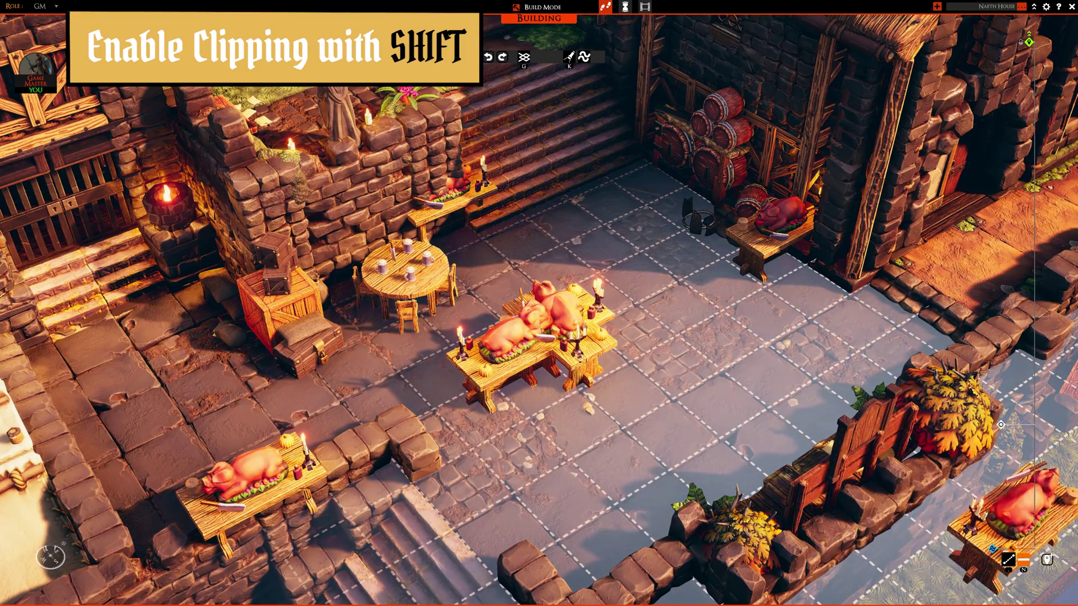
pyautogui.keyDown('shift'); pyautogui.click(988, 541); pyautogui.keyUp('shift')
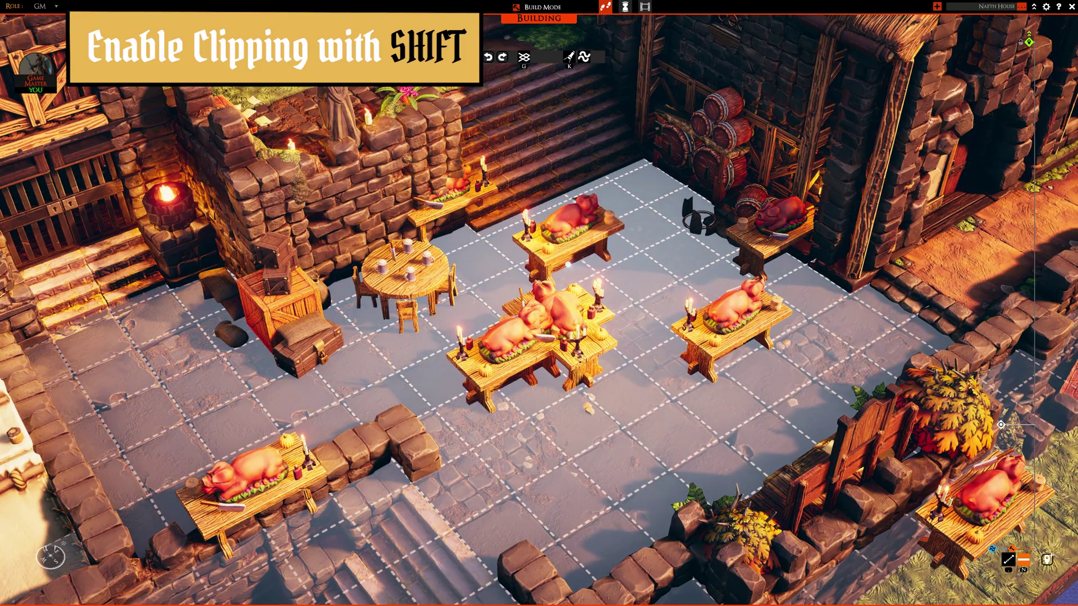
# Place another roast pig table at the foot of the wide stone stairs.
pyautogui.click(571, 262)
pyautogui.click(614, 461)
pyautogui.rightClick(614, 460)
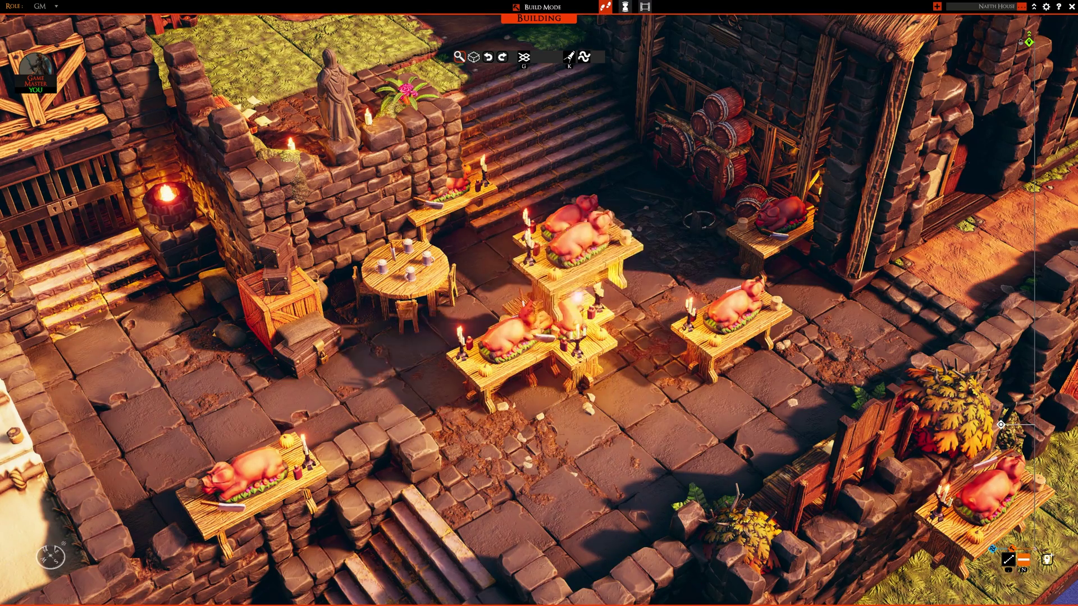
# Place raised roast pig tables over the round table and low walls, and show the grid for one more in the courtyard.
pyautogui.click(389, 290)
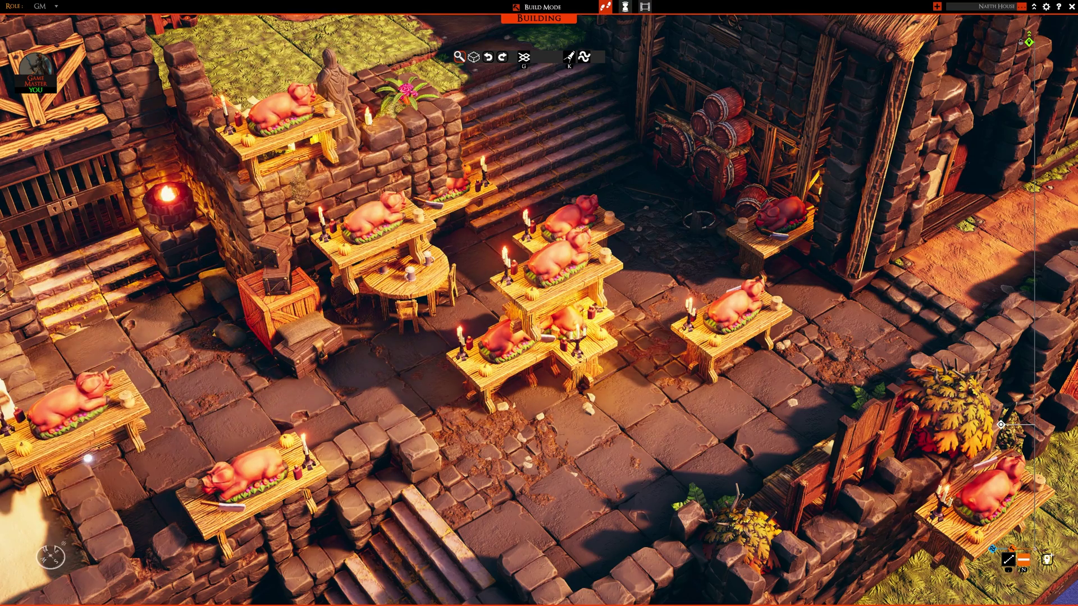
pyautogui.click(78, 466)
pyautogui.click(227, 493)
pyautogui.press('g')
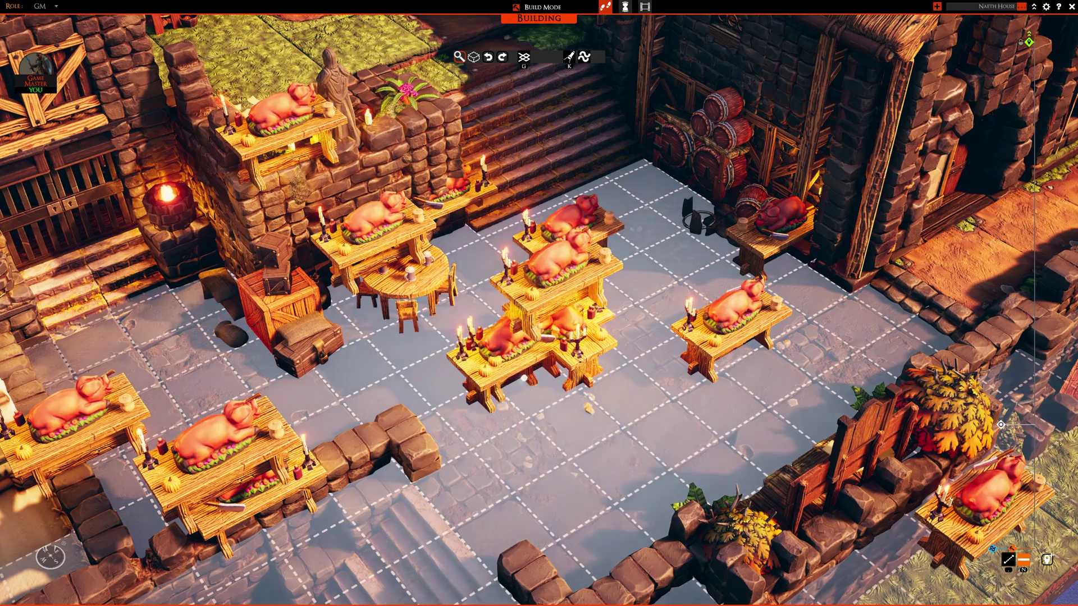
pyautogui.click(525, 401)
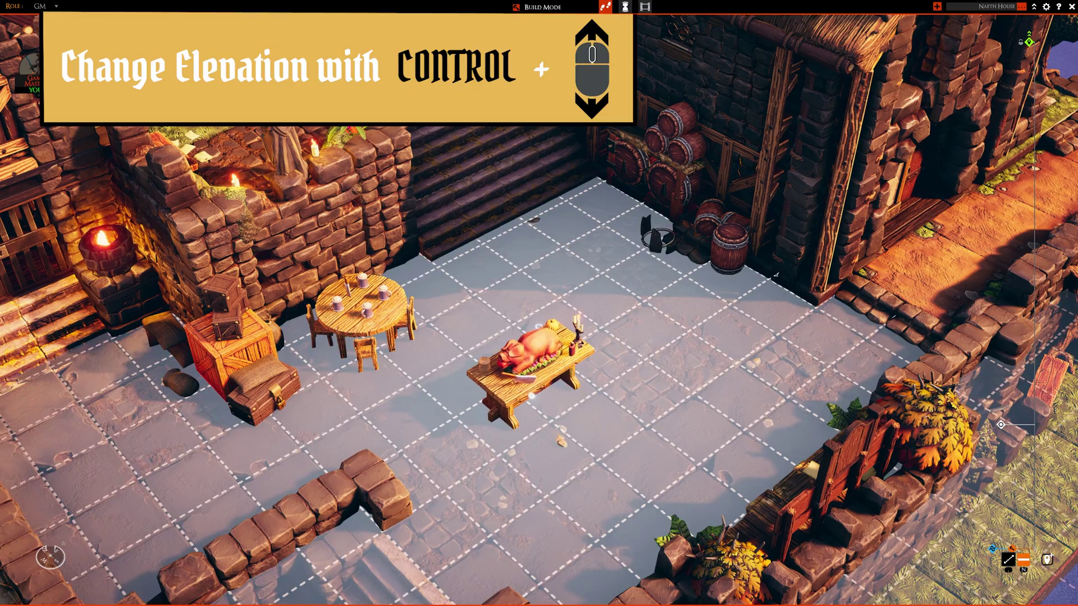
# Raise and lower the building elevation to stack a second roast pig table on top of the first.
pyautogui.scroll(5, 531, 396)
pyautogui.scroll(3, 531, 396)
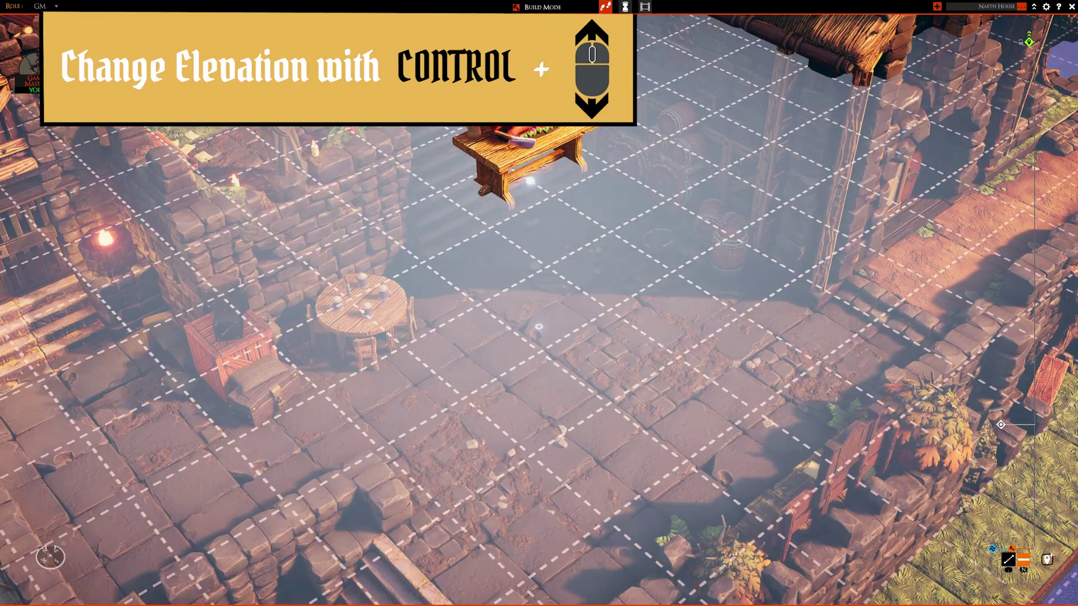
pyautogui.scroll(-7, 531, 395)
pyautogui.scroll(5, 531, 377)
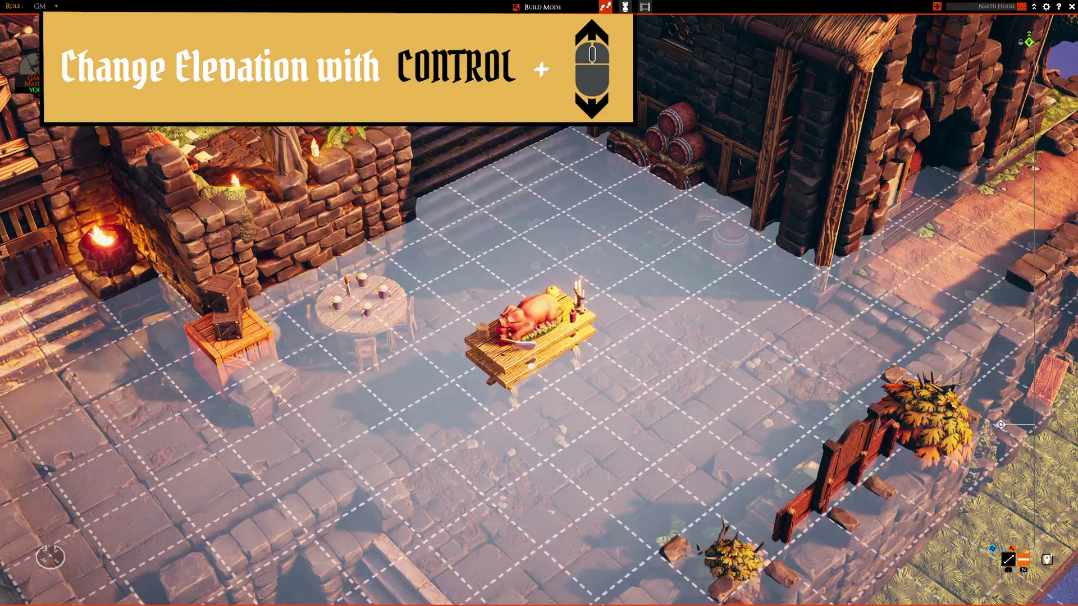
pyautogui.scroll(2, 530, 256)
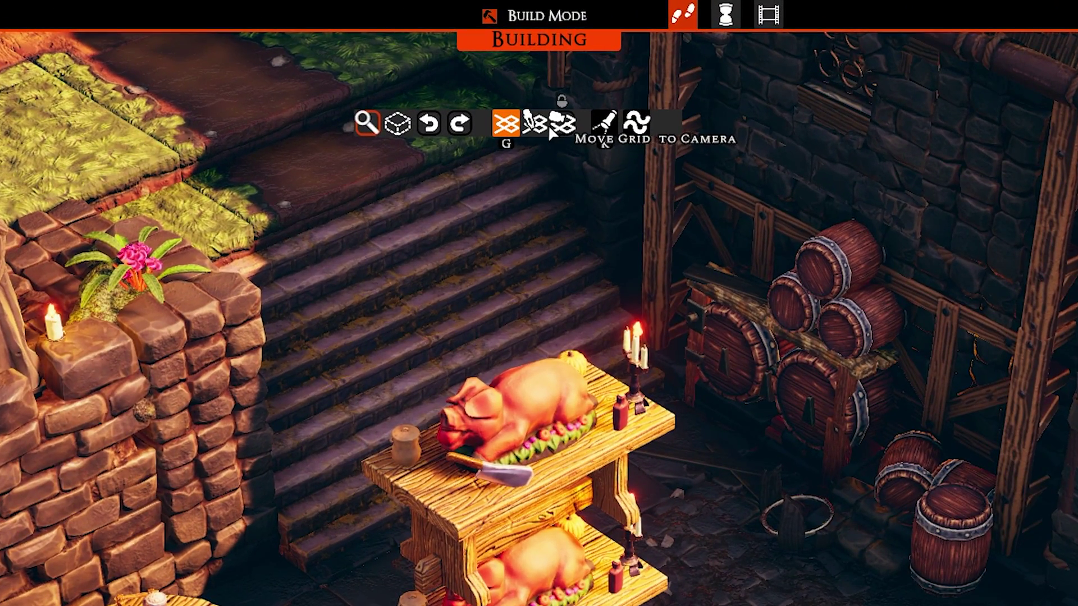
# Use the grid movement option, then set the grid elevation by picking successively higher points on the timbered building's corner.
pyautogui.click(529, 129)
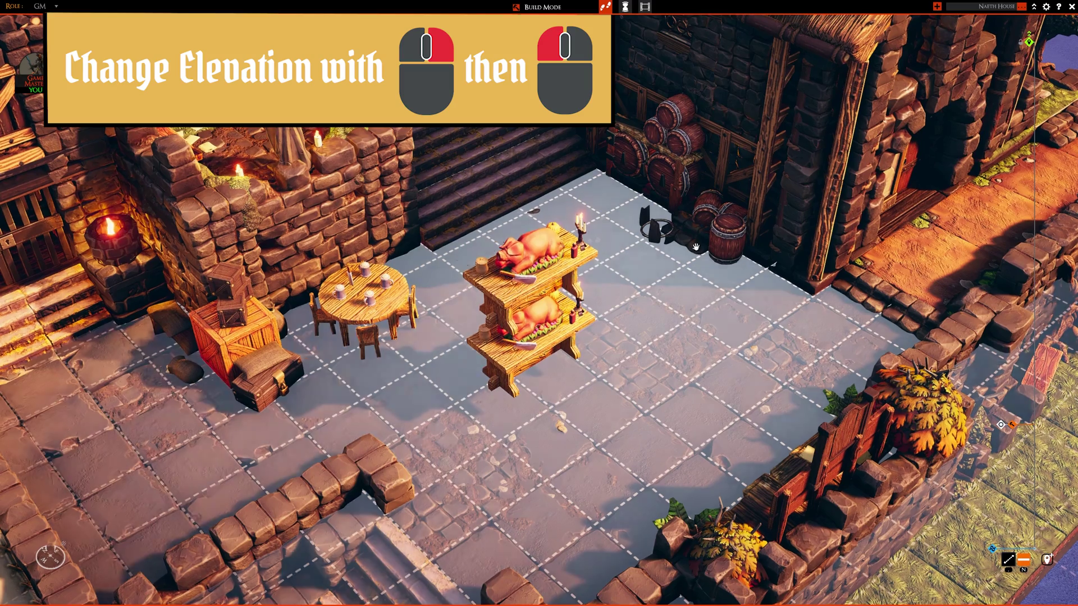
pyautogui.rightClick(815, 214)
pyautogui.click(815, 214)
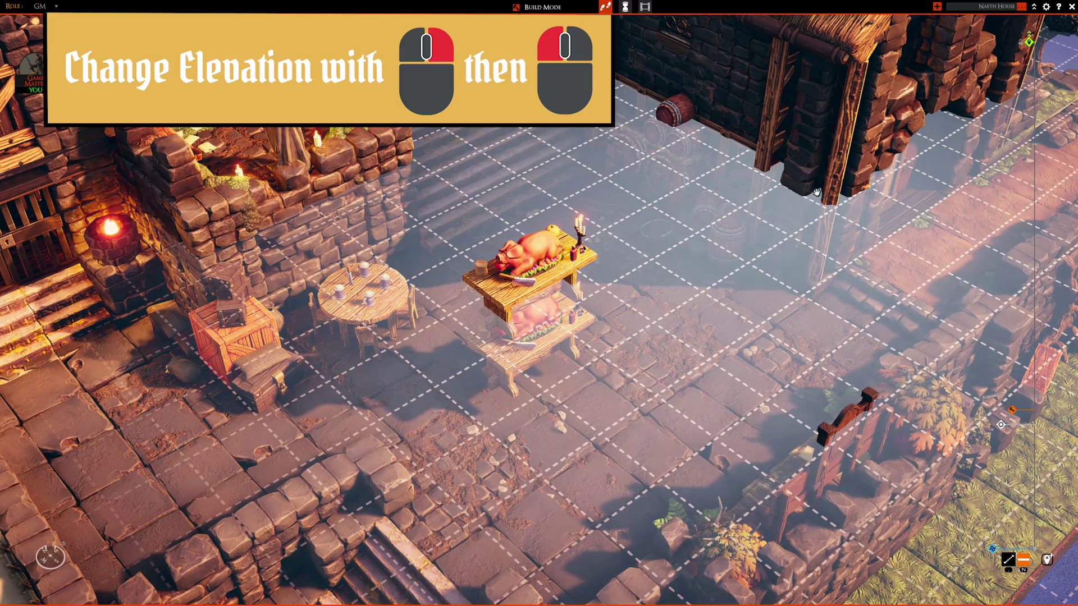
pyautogui.rightClick(810, 161)
pyautogui.click(810, 161)
pyautogui.rightClick(810, 112)
pyautogui.click(809, 113)
pyautogui.rightClick(810, 102)
pyautogui.click(810, 103)
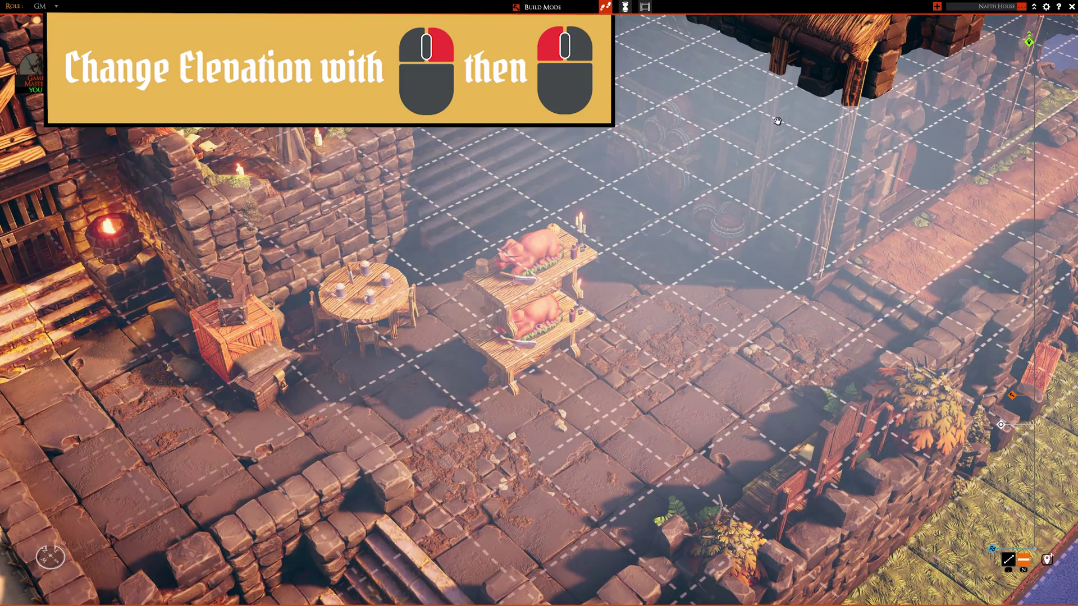
# Set the grid elevation by sampling the timbered building, the stone wall, the area beside the crates and the courtyard floor in turn.
pyautogui.rightClick(794, 112)
pyautogui.click(794, 112)
pyautogui.rightClick(264, 204)
pyautogui.click(264, 205)
pyautogui.rightClick(270, 260)
pyautogui.click(270, 260)
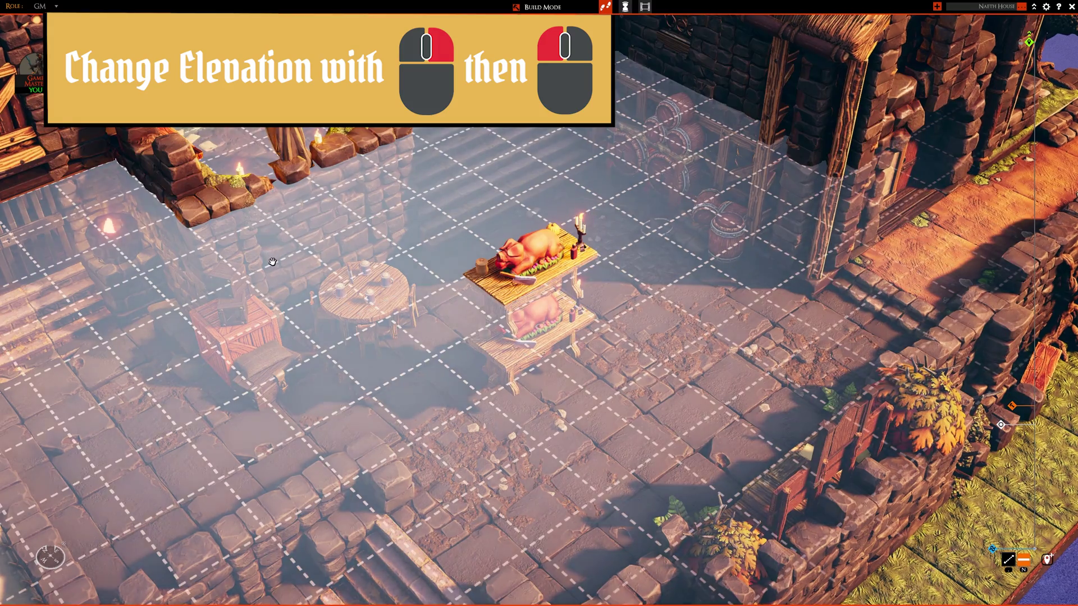
pyautogui.rightClick(337, 337)
pyautogui.click(337, 337)
pyautogui.rightClick(418, 433)
pyautogui.click(418, 432)
pyautogui.click(418, 432)
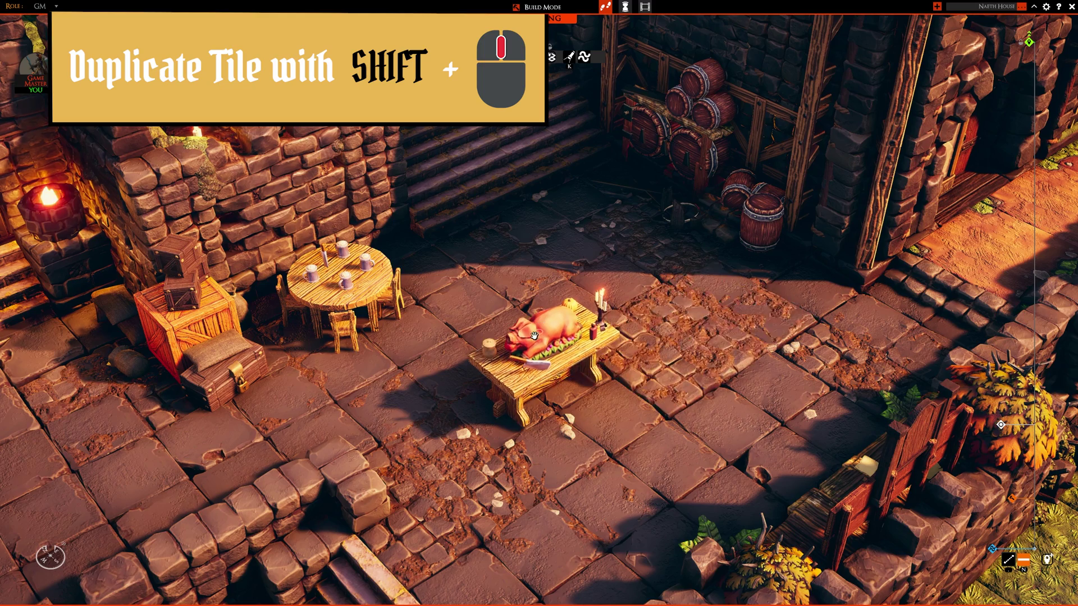
# Duplicate the roast pig table and a barrel already in the scene, placing the copies in the open courtyard.
pyautogui.keyDown('shift'); pyautogui.middleClick(534, 345); pyautogui.keyUp('shift')
pyautogui.moveTo(533, 346); pyautogui.dragTo(715, 317)
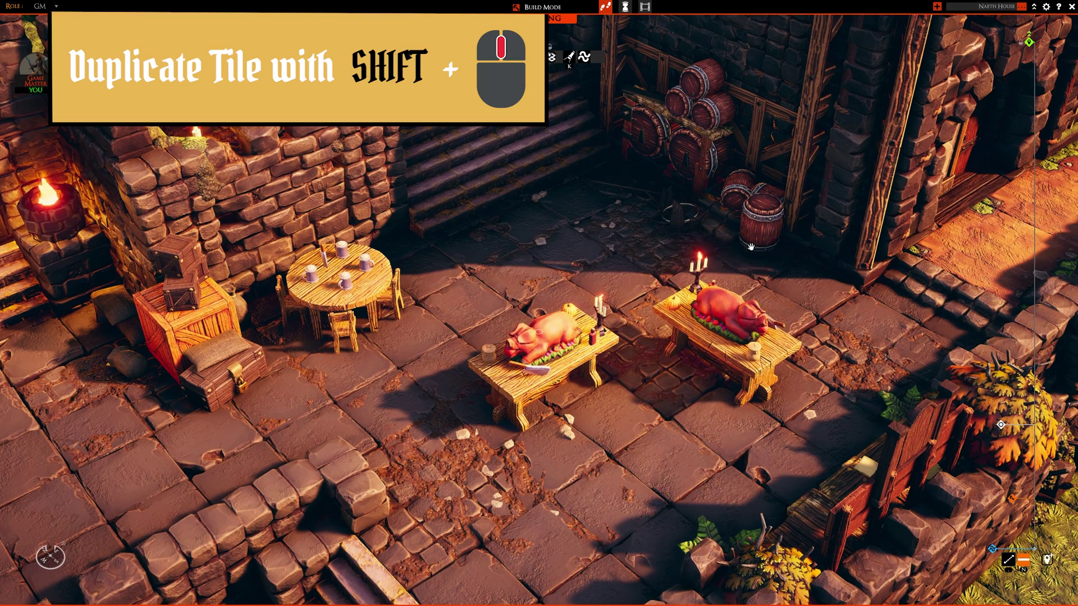
pyautogui.click(604, 286)
pyautogui.rightClick(623, 289)
# Duplicate the round table with mugs and the large wooden crate, placing the copies in front of the originals.
pyautogui.keyDown('shift'); pyautogui.middleClick(342, 284); pyautogui.keyUp('shift')
pyautogui.click(407, 377)
pyautogui.rightClick(239, 320)
pyautogui.keyDown('shift'); pyautogui.click(239, 320); pyautogui.keyUp('shift')
pyautogui.moveTo(240, 320); pyautogui.dragTo(589, 463)
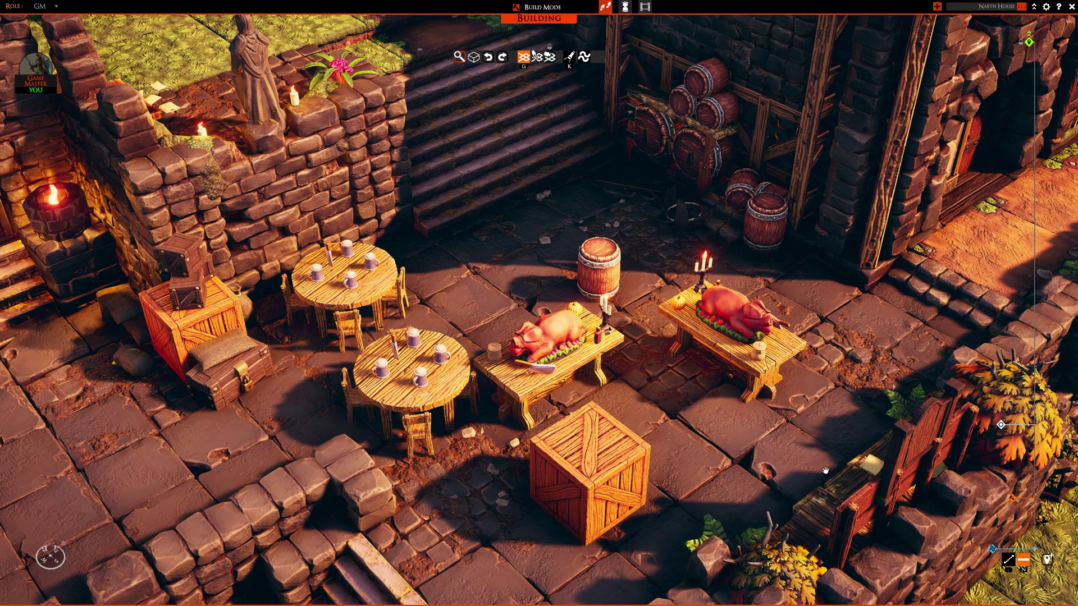
pyautogui.click(493, 245)
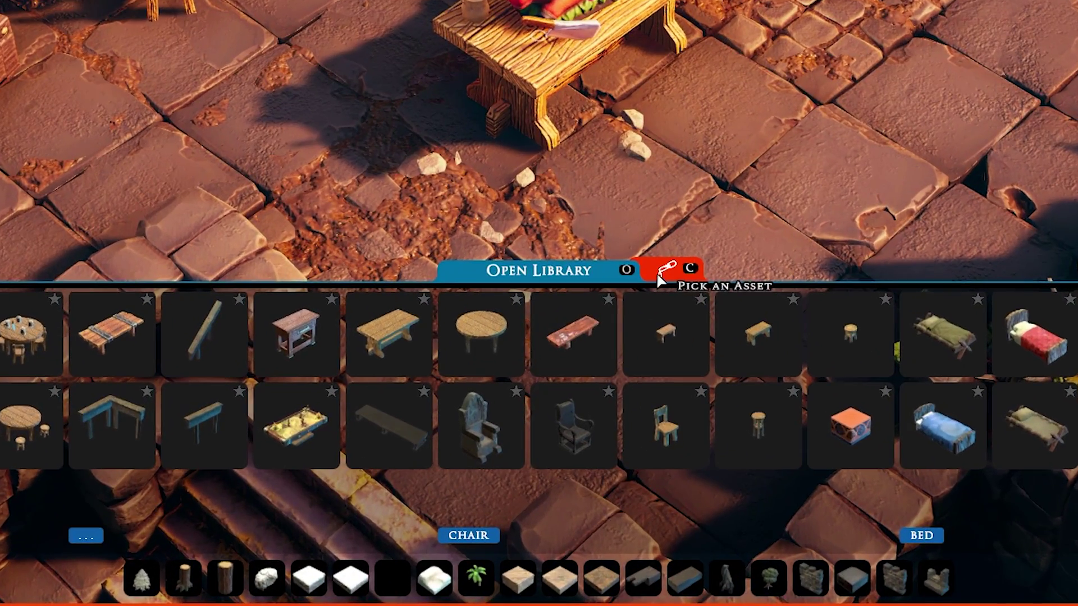
# Use Pick an Asset on the round table, stone wall, wide stairs and a barrel to find each in the library.
pyautogui.click(621, 403)
pyautogui.click(570, 298)
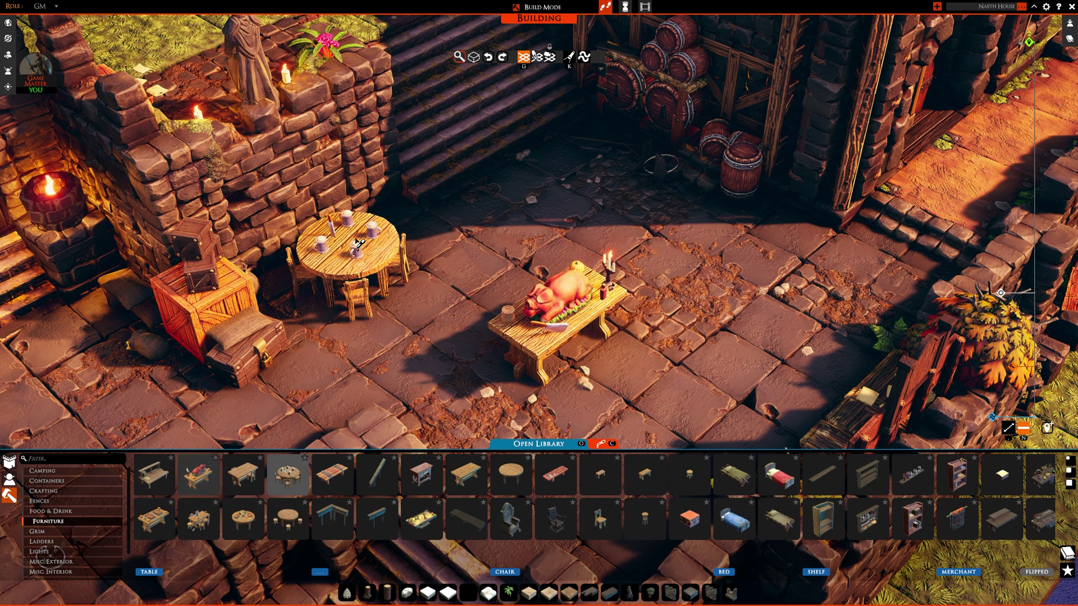
pyautogui.click(308, 201)
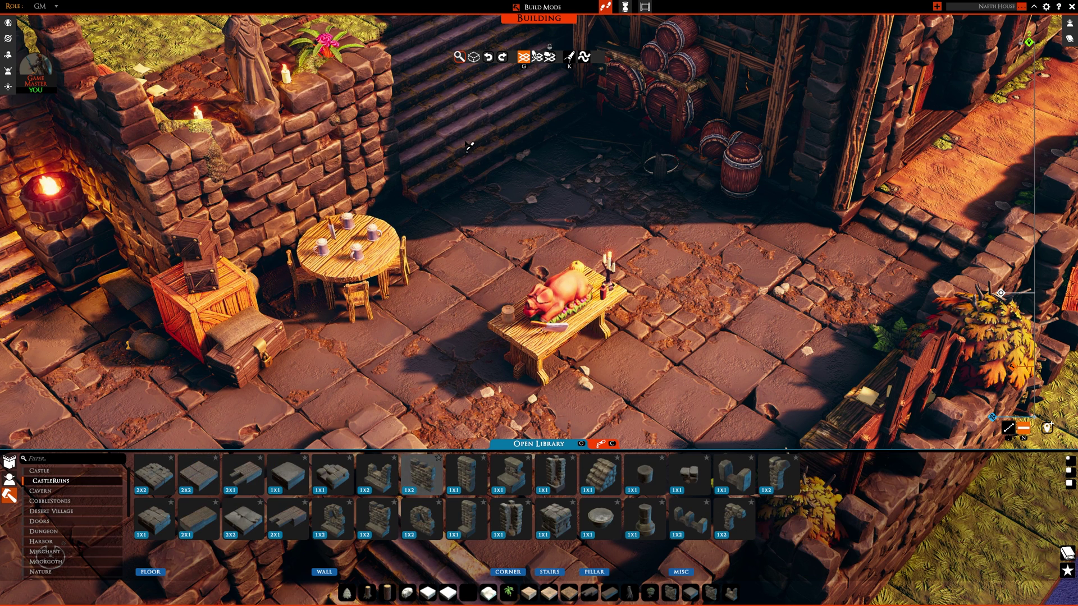
pyautogui.click(468, 147)
pyautogui.click(749, 178)
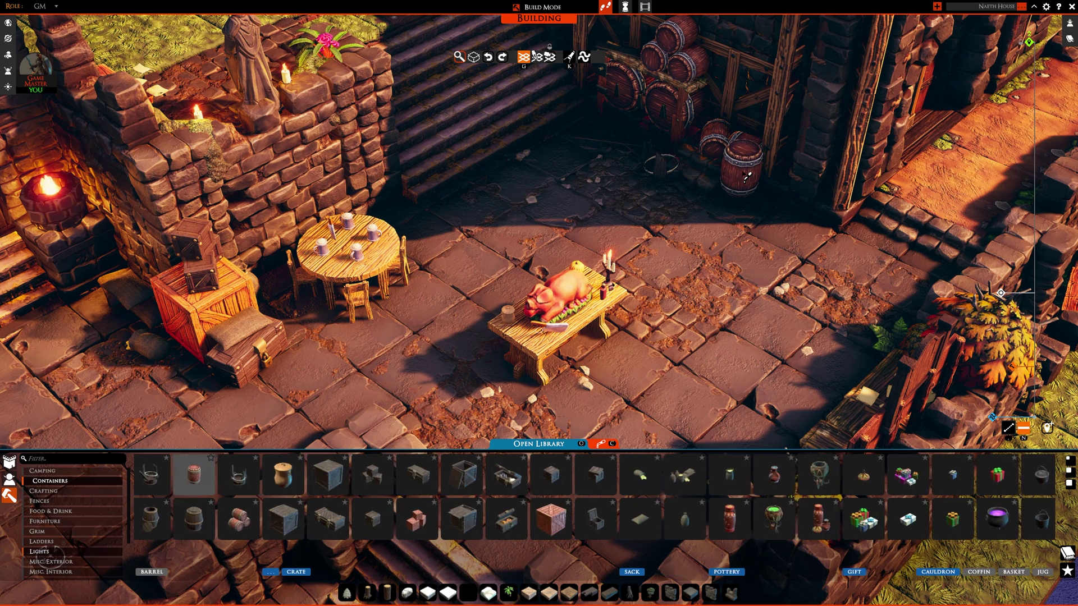
pyautogui.click(638, 386)
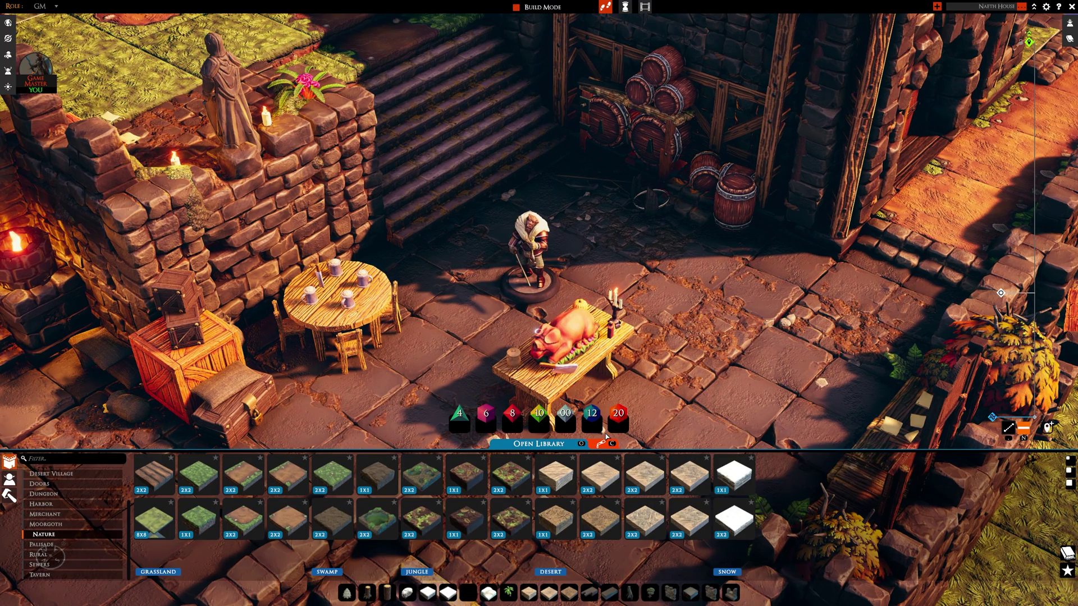
# Use Pick an Asset on the creature miniature in the courtyard to find it in the library.
pyautogui.click(607, 444)
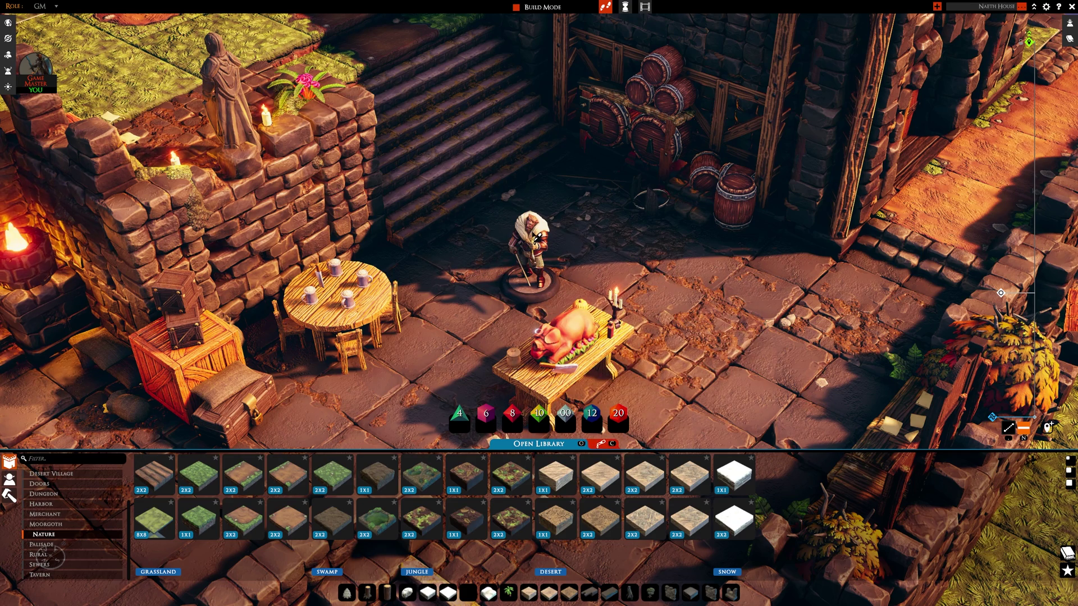
pyautogui.click(537, 238)
pyautogui.click(567, 343)
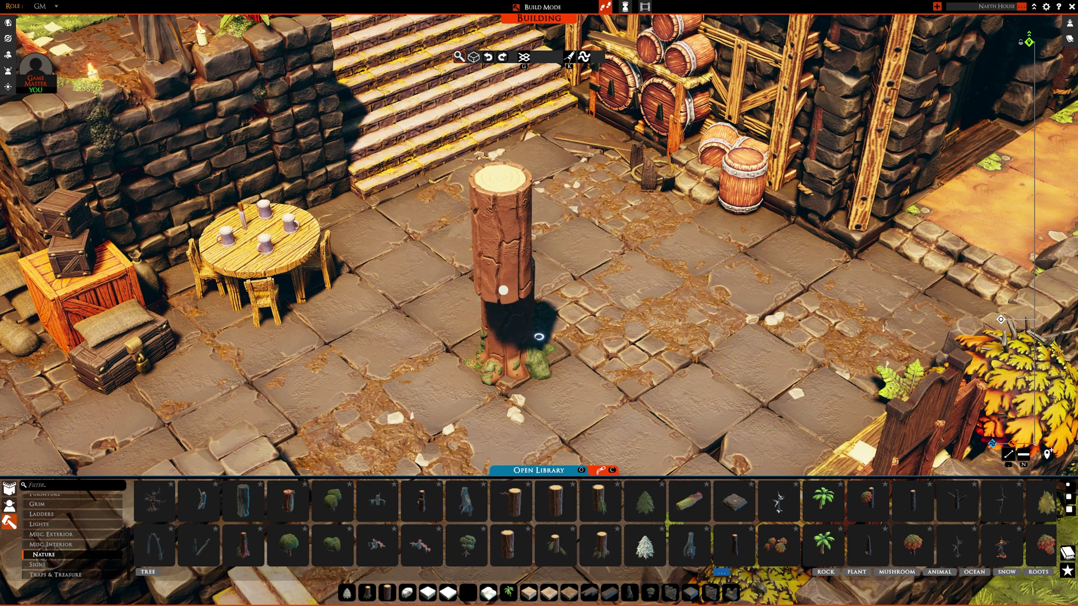
# Try magnetic snapping while holding a tree trunk and a stone wall piece against neighbouring assets in the courtyard.
pyautogui.moveTo(667, 322); pyautogui.dragTo(538, 337)
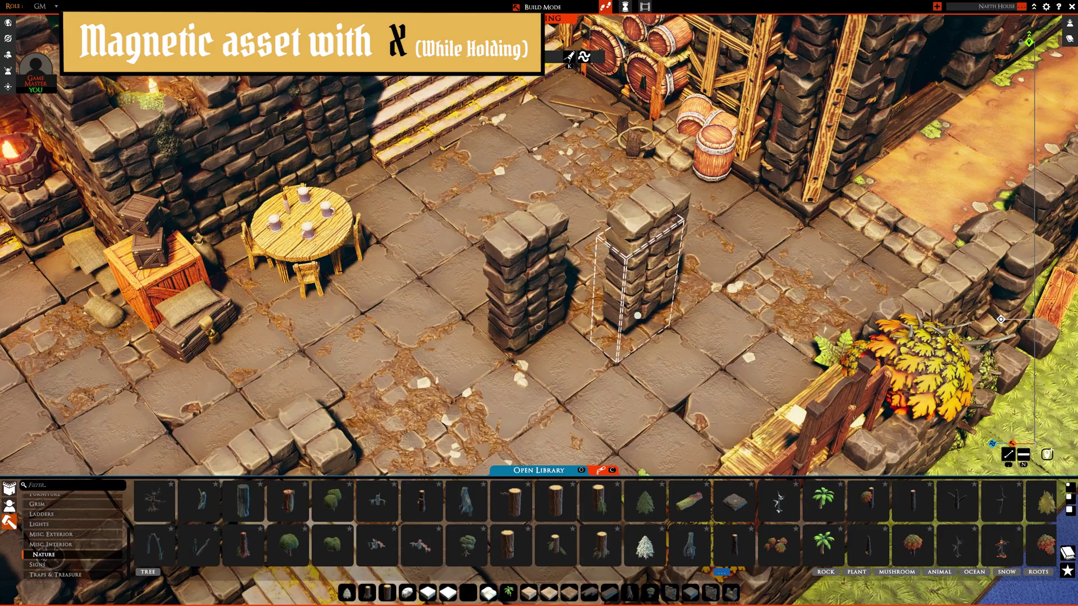
pyautogui.moveTo(611, 306); pyautogui.dragTo(522, 243)
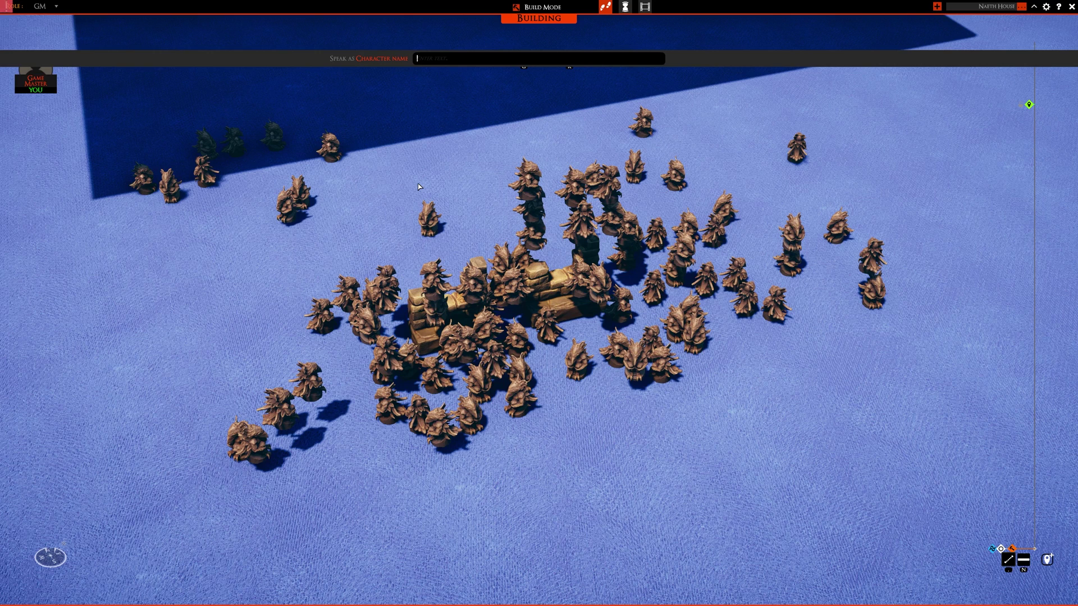
# Close the chat entry and draw a raised box selection around the scattered creature miniatures and stone pieces.
pyautogui.press('Escape')
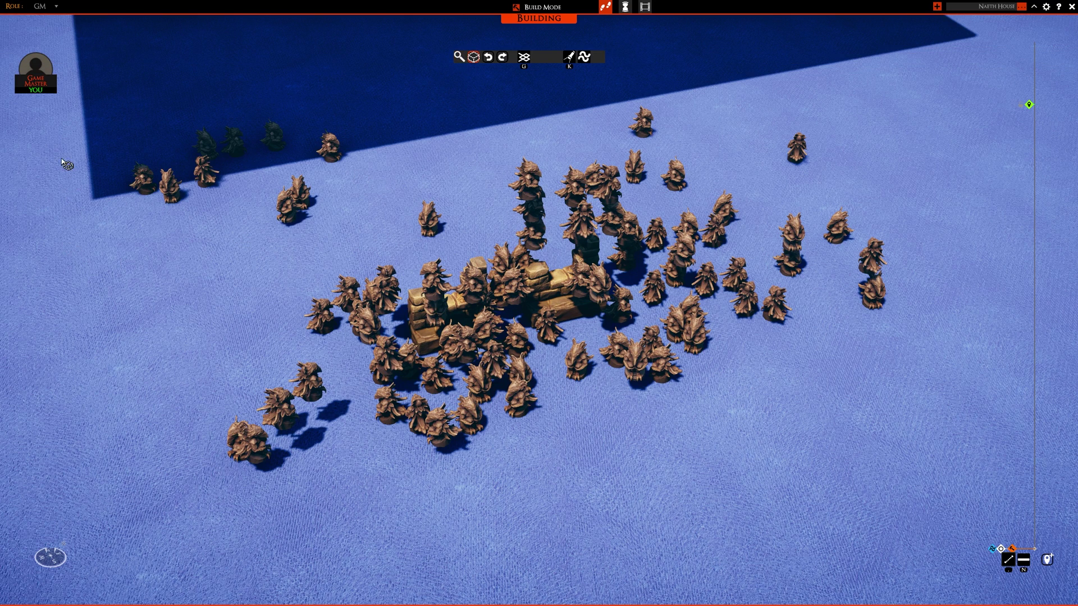
pyautogui.moveTo(628, 344); pyautogui.dragTo(989, 387)
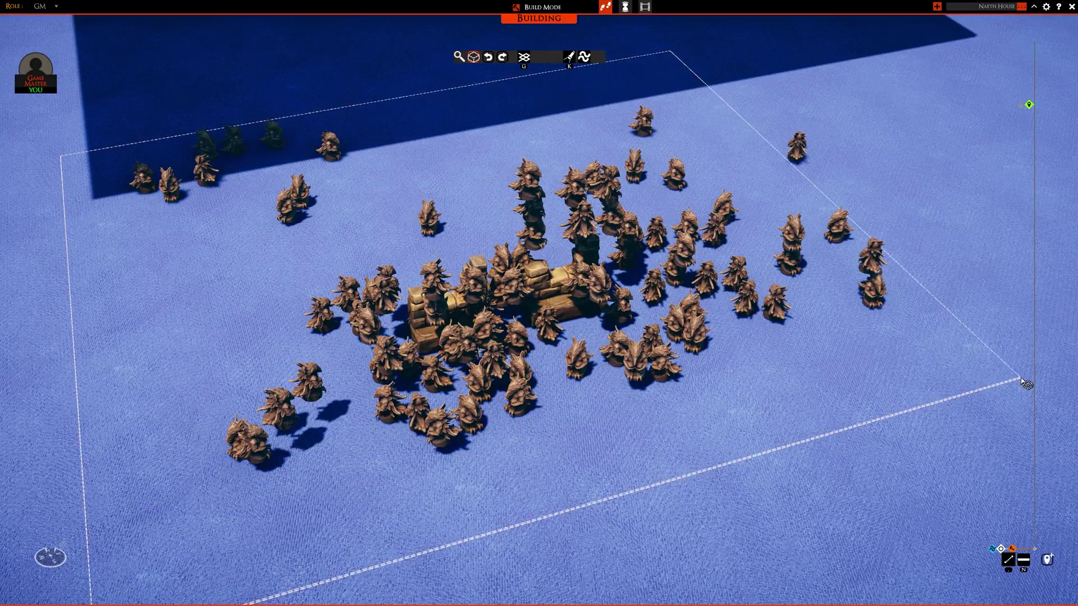
pyautogui.moveTo(1048, 369); pyautogui.dragTo(1049, 368)
pyautogui.click(892, 274)
pyautogui.moveTo(628, 392); pyautogui.dragTo(900, 346)
pyautogui.moveTo(490, 410); pyautogui.dragTo(414, 289)
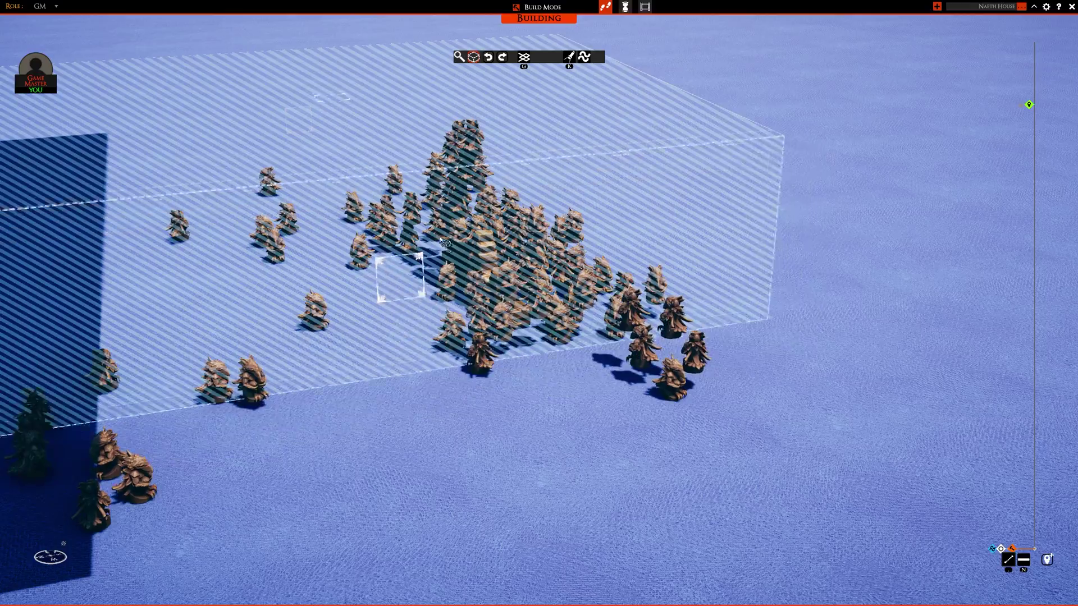
# Adjust the selection box around the outlying creature miniatures and pick up the enclosed group.
pyautogui.moveTo(461, 246); pyautogui.dragTo(555, 370)
pyautogui.moveTo(718, 368); pyautogui.dragTo(362, 362)
pyautogui.moveTo(656, 292); pyautogui.dragTo(786, 382)
pyautogui.scroll(-3, 522, 191)
pyautogui.moveTo(513, 183)
pyautogui.mouseDown()
pyautogui.moveTo(506, 197)
pyautogui.moveTo(518, 194)
pyautogui.mouseUp()
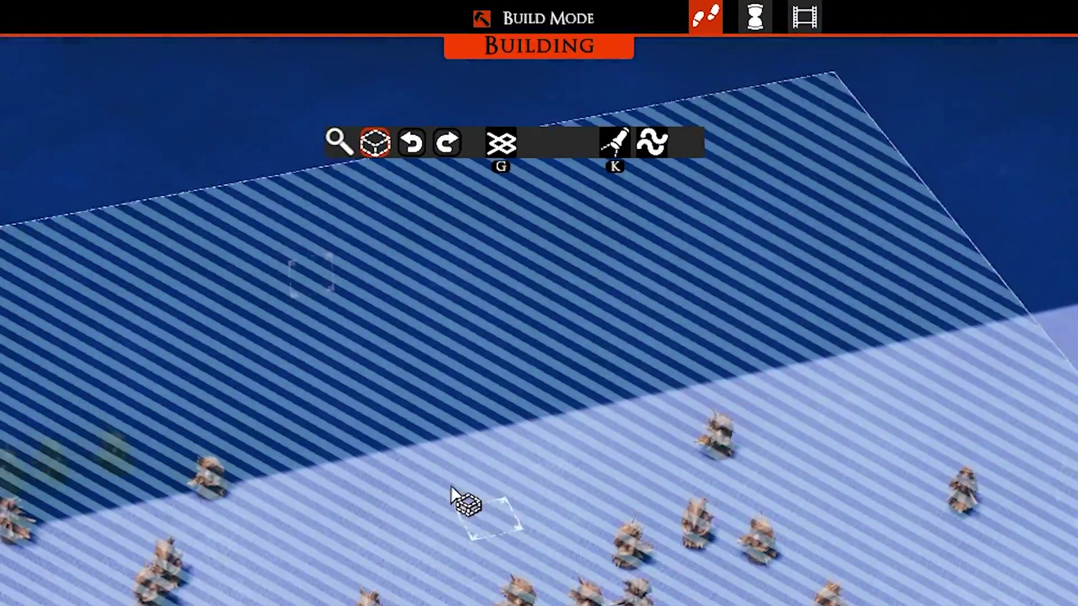
pyautogui.moveTo(487, 483); pyautogui.dragTo(537, 521)
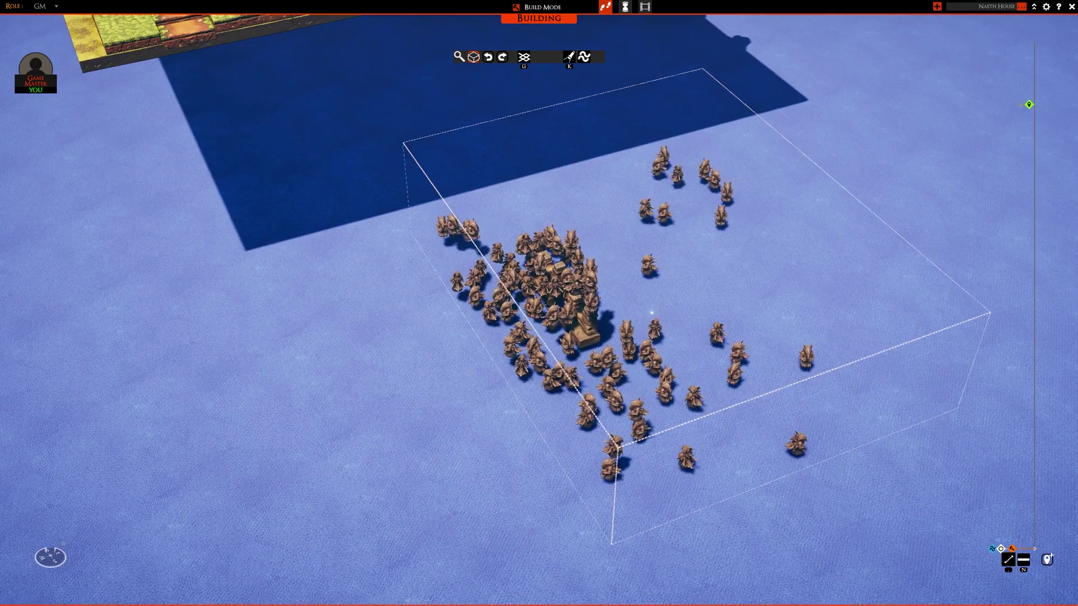
# Rotate the held group of creature miniatures, set it down on the open water and release the selection.
pyautogui.press('r')
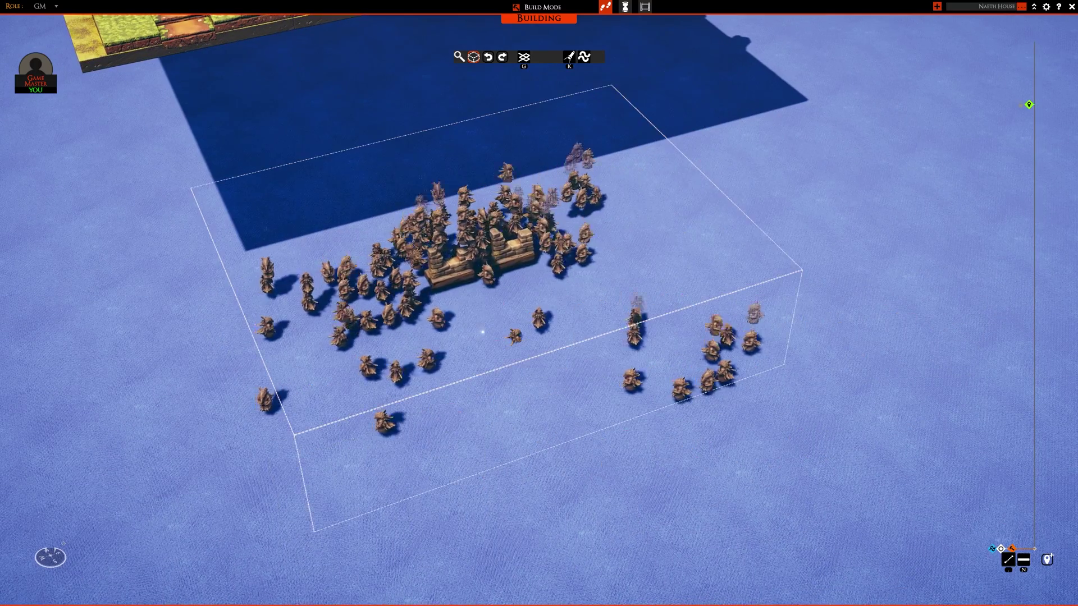
pyautogui.click(479, 331)
pyautogui.press('r')
pyautogui.rightClick(797, 312)
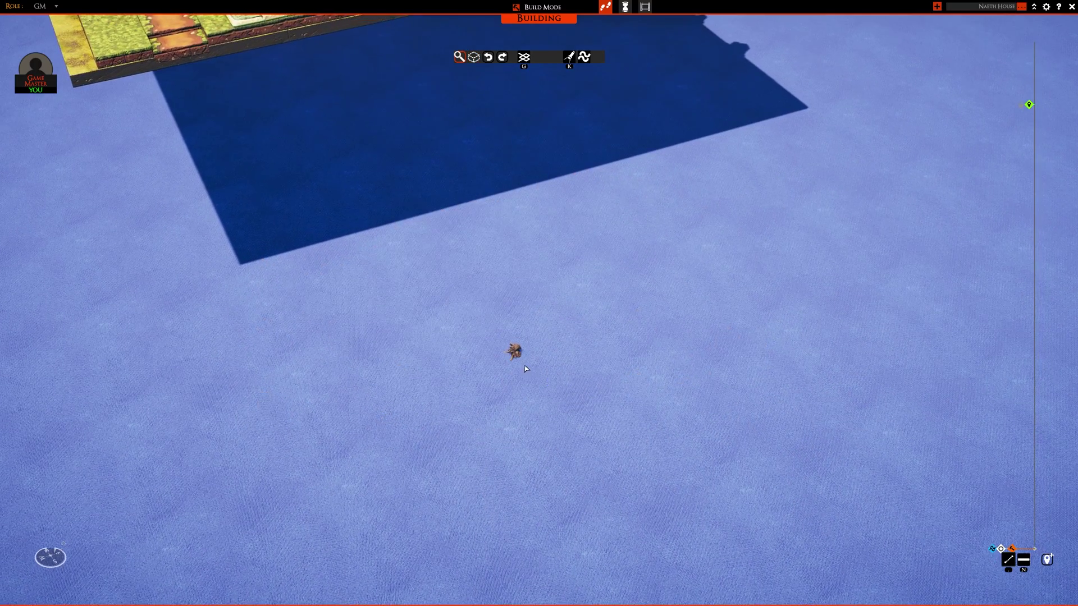
# Delete the single creature miniature left on the water.
pyautogui.scroll(2, 526, 369)
pyautogui.press('Delete')
pyautogui.scroll(2, 505, 367)
# Draw a small raised selection box on the empty water and dismiss it.
pyautogui.press('x')
pyautogui.moveTo(351, 281); pyautogui.dragTo(532, 371)
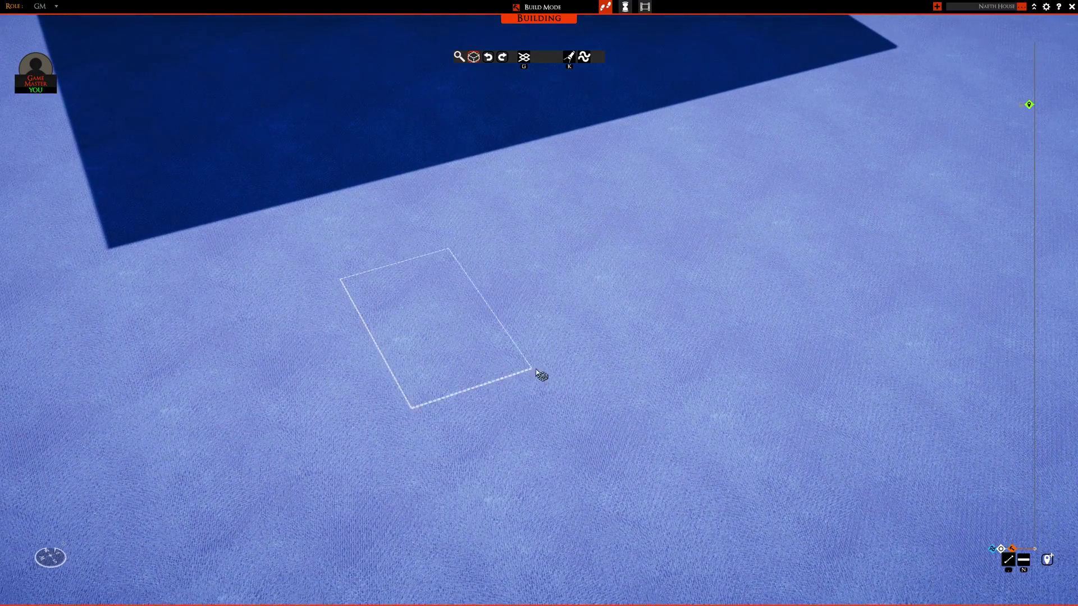
pyautogui.moveTo(635, 356); pyautogui.dragTo(636, 357)
pyautogui.moveTo(442, 363)
pyautogui.mouseDown()
pyautogui.moveTo(490, 339)
pyautogui.moveTo(439, 361)
pyautogui.mouseUp()
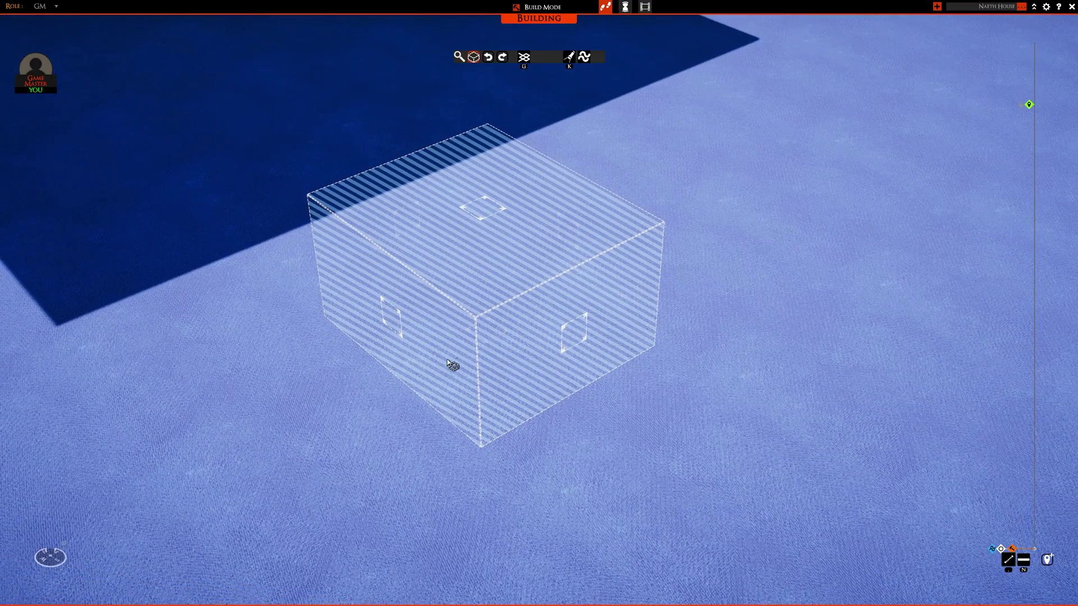
pyautogui.rightClick(467, 359)
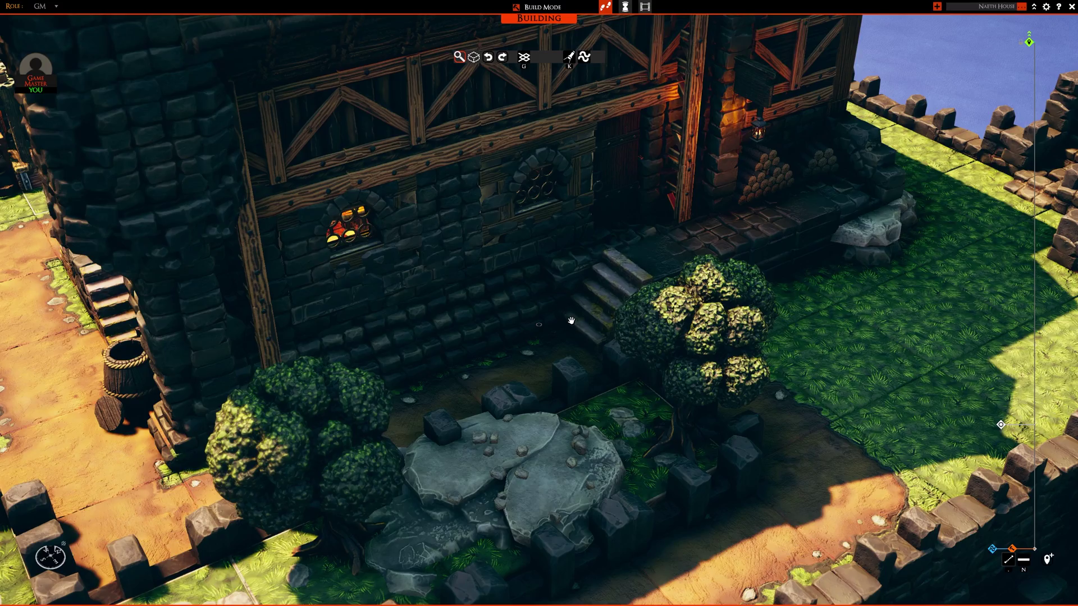
# Toggle the build light option on and off in front of the timbered stone house.
pyautogui.click(575, 64)
pyautogui.click(574, 63)
pyautogui.click(574, 64)
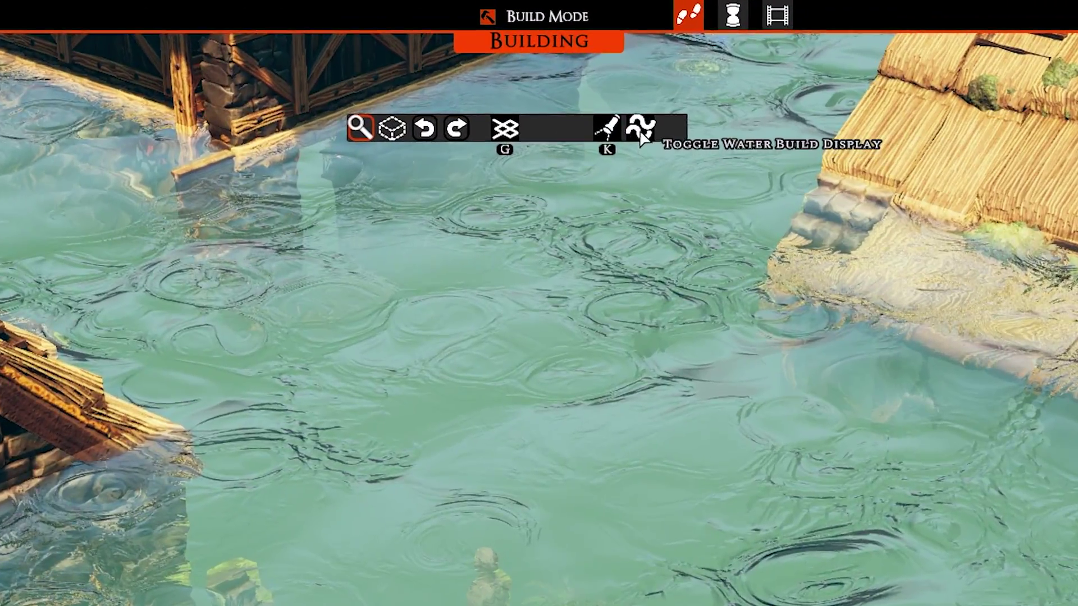
# Toggle the water build display over the flooded houses, and lower the board's water level.
pyautogui.click(641, 130)
pyautogui.click(641, 132)
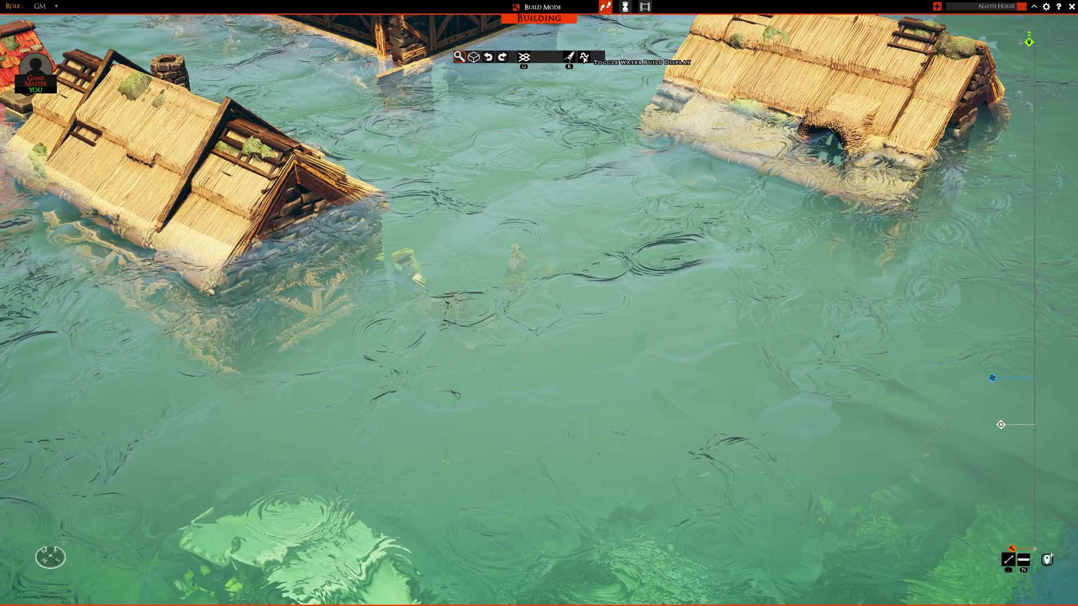
pyautogui.click(584, 57)
pyautogui.click(584, 57)
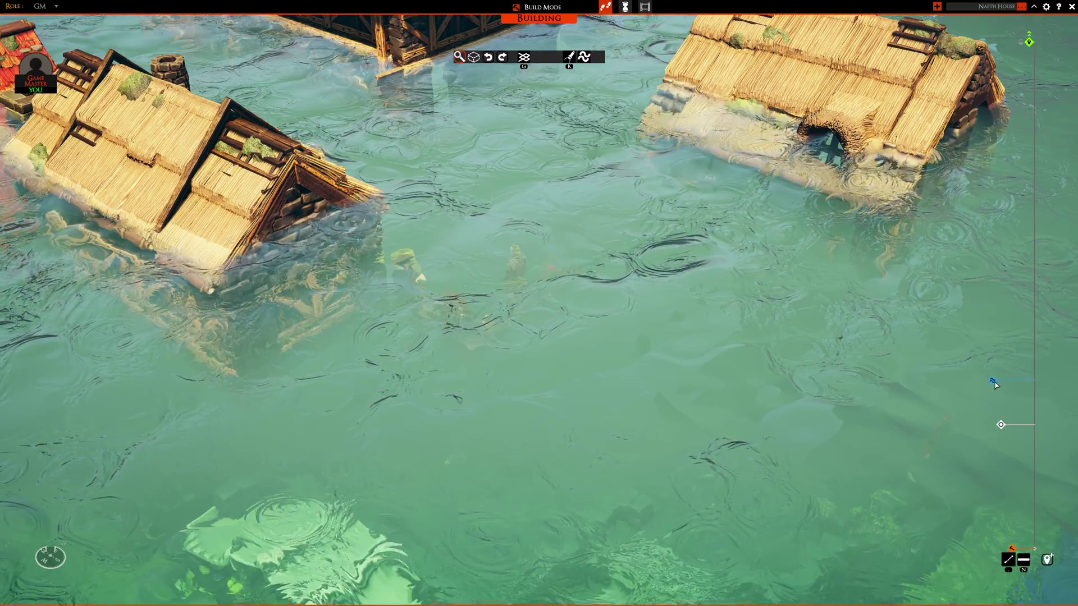
pyautogui.moveTo(995, 382); pyautogui.dragTo(994, 412)
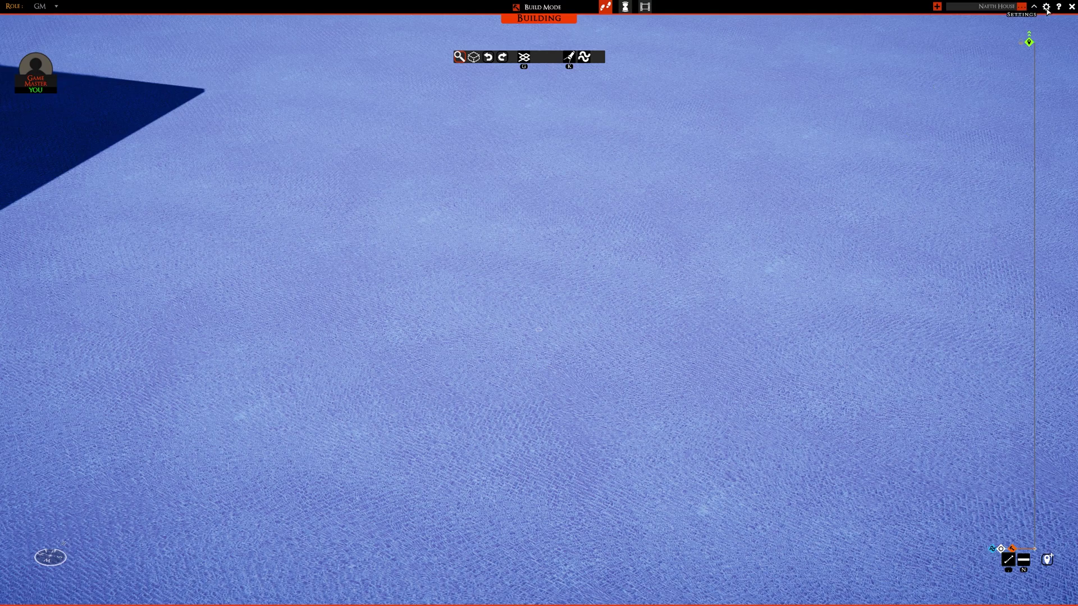
# Open the Controls Key Map in the game settings and review the shortcuts for shared modifiers, camera, building and creatures.
pyautogui.click(1046, 7)
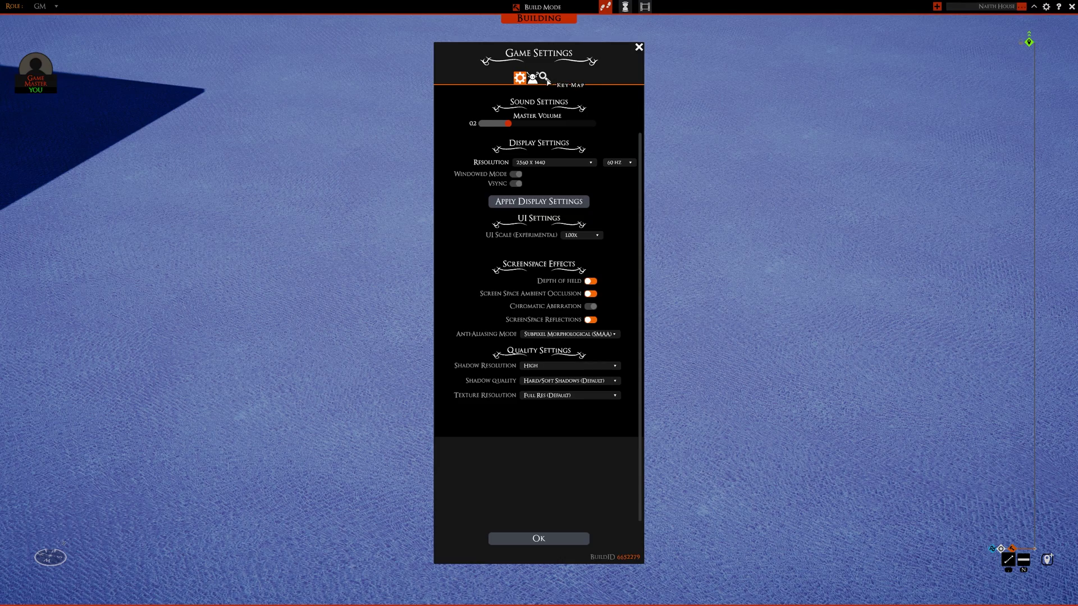
pyautogui.click(548, 81)
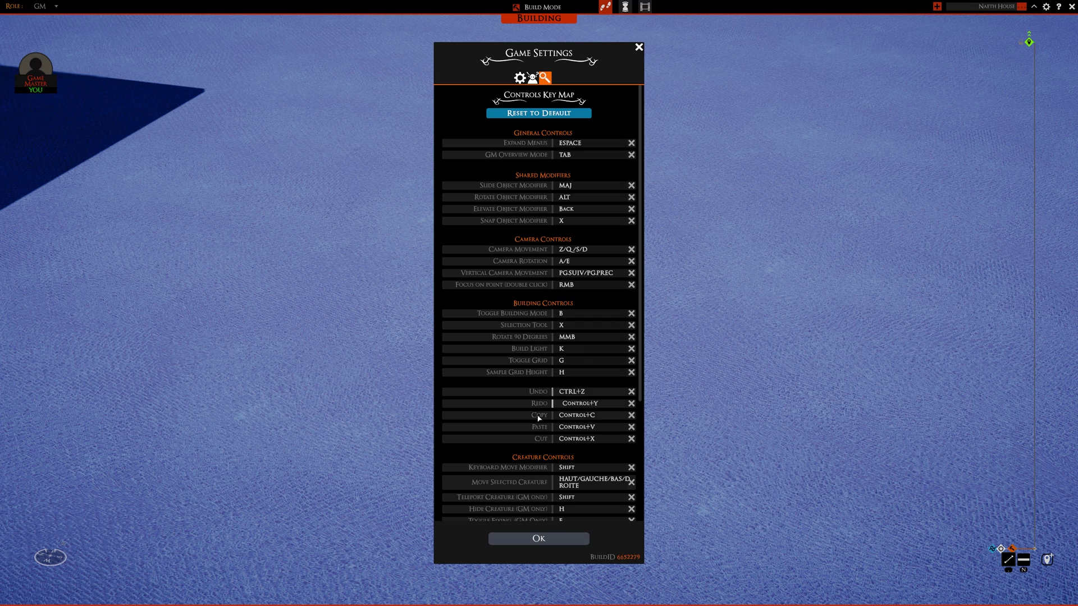
pyautogui.scroll(-5, 533, 500)
pyautogui.scroll(5, 534, 499)
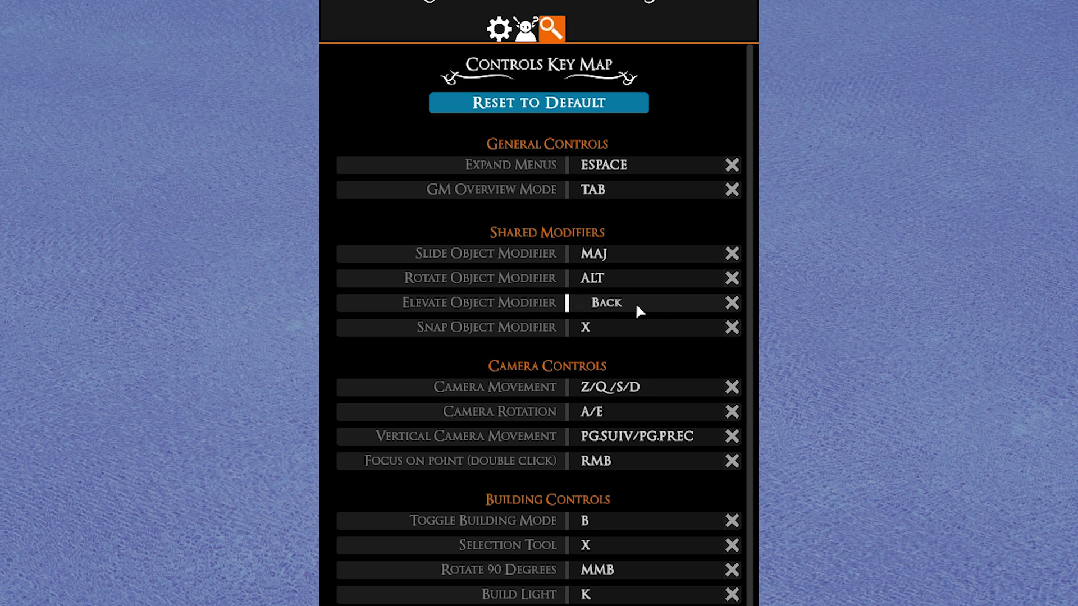
pyautogui.scroll(-6, 514, 500)
pyautogui.scroll(3, 514, 500)
pyautogui.scroll(4, 551, 579)
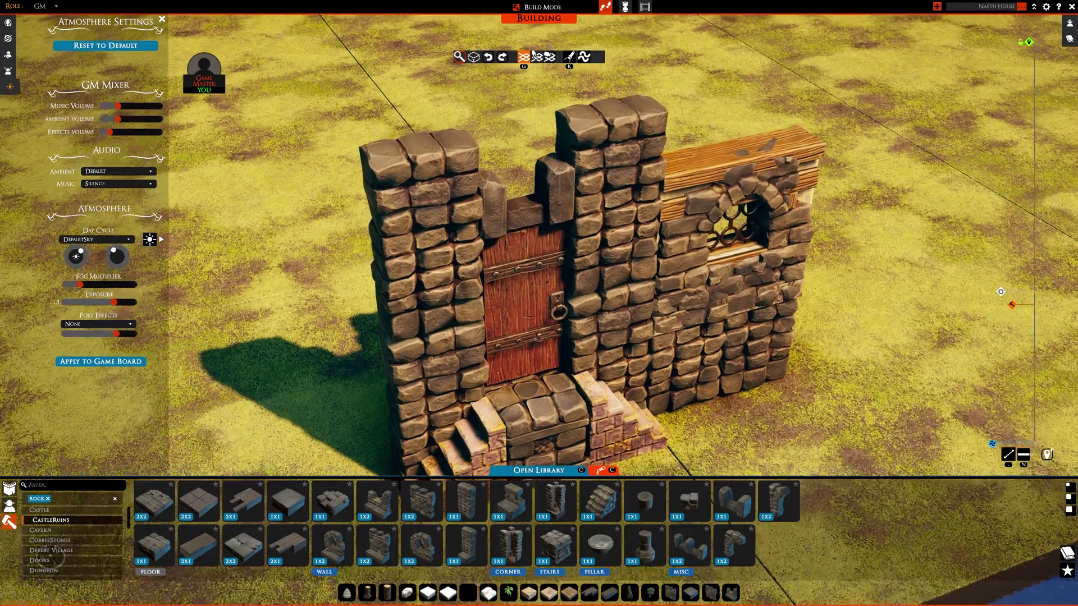
# Try a castle ruins battlement piece at different elevations beside the window wall, and discard it.
pyautogui.press('ctrl')
pyautogui.scroll(-1, 519, 242)
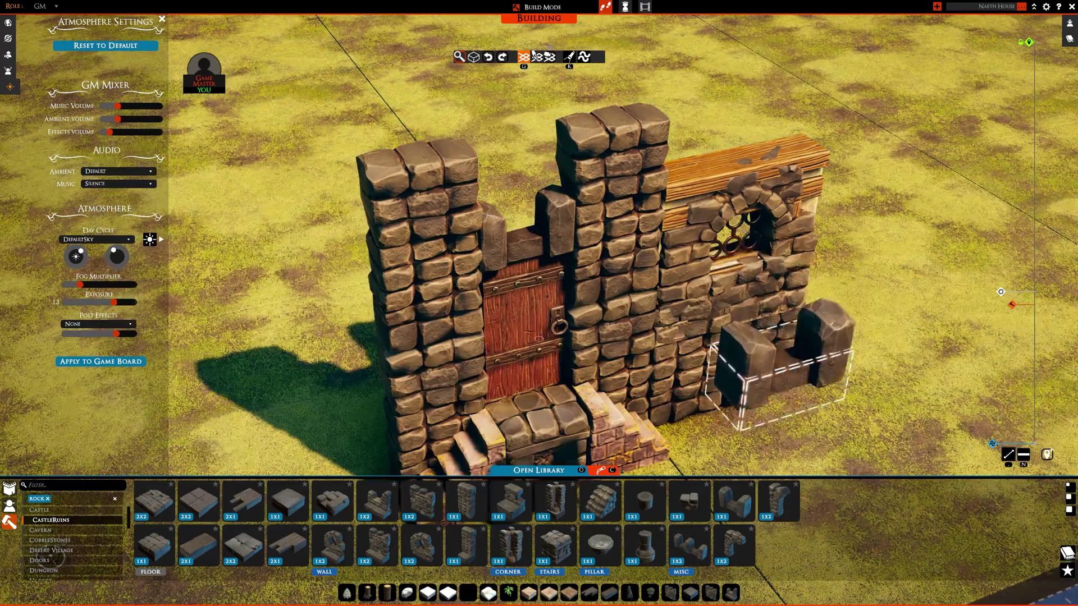
pyautogui.press('q')
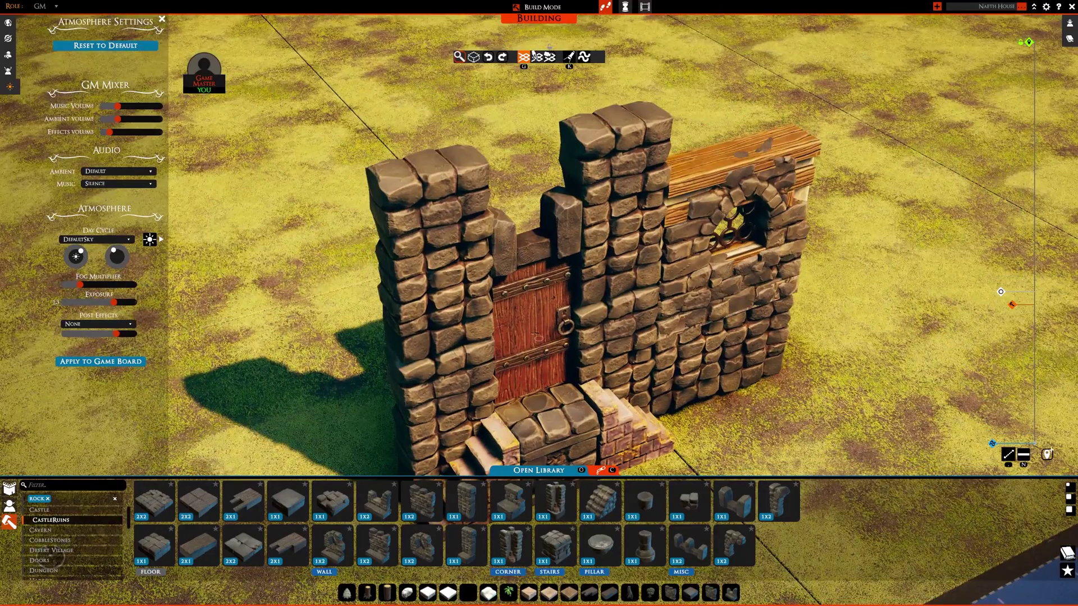
pyautogui.press('e')
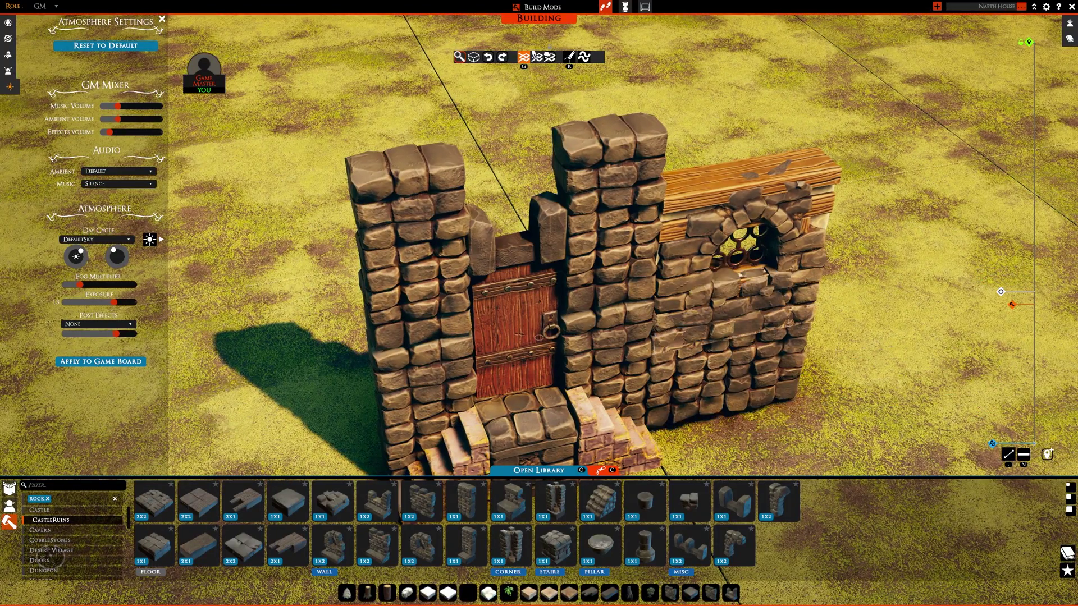
pyautogui.scroll(2, 511, 253)
pyautogui.click(511, 242)
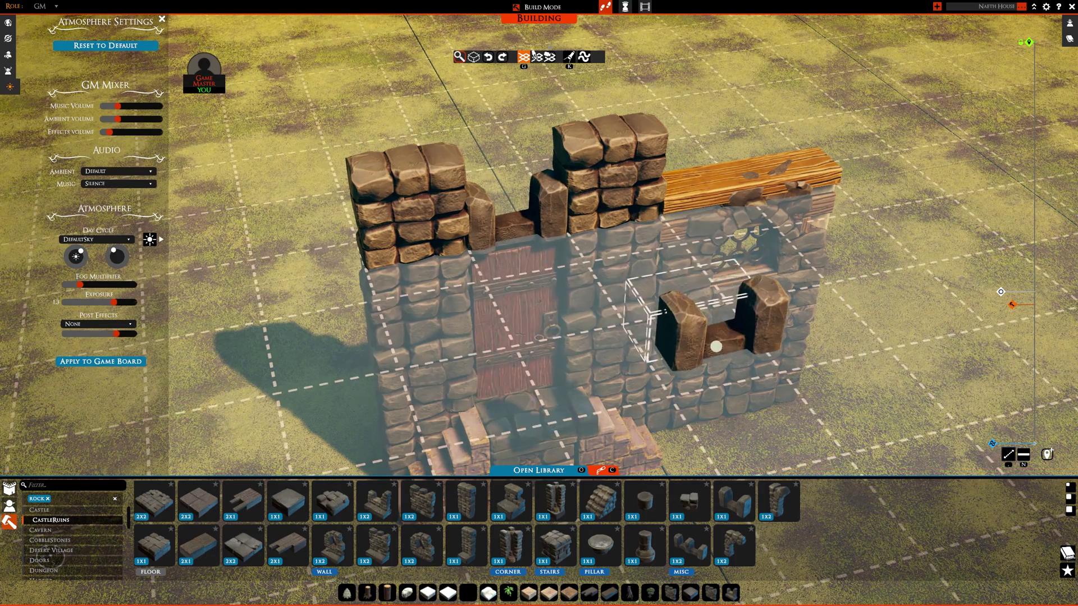
pyautogui.rightClick(714, 344)
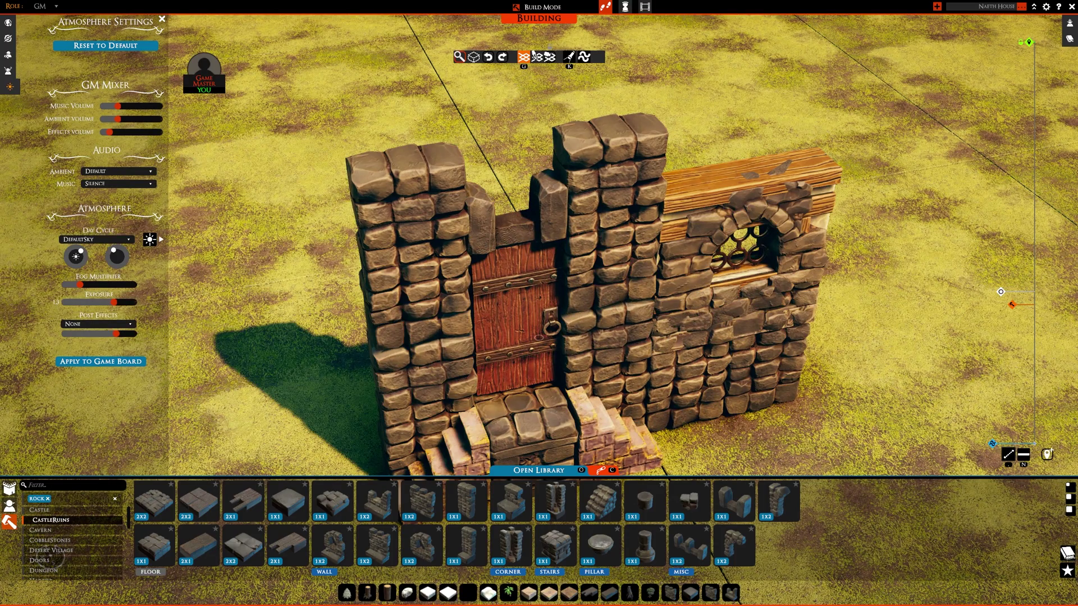
# Adjust the elevation of a held stone block and line it up along the top of the window wall.
pyautogui.press('s')
pyautogui.press('d')
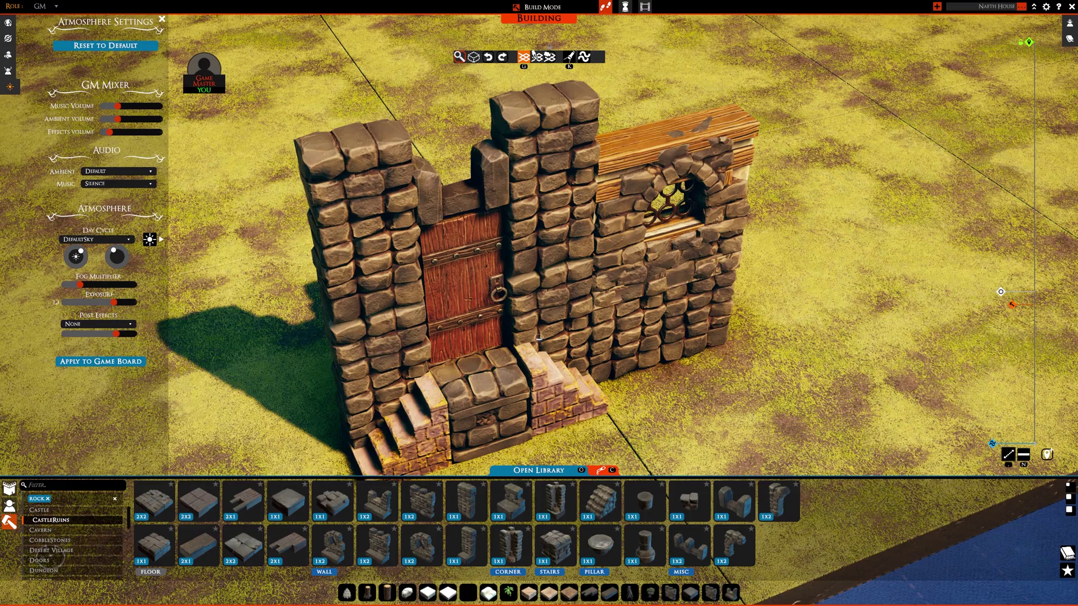
pyautogui.press('w')
pyautogui.press('q')
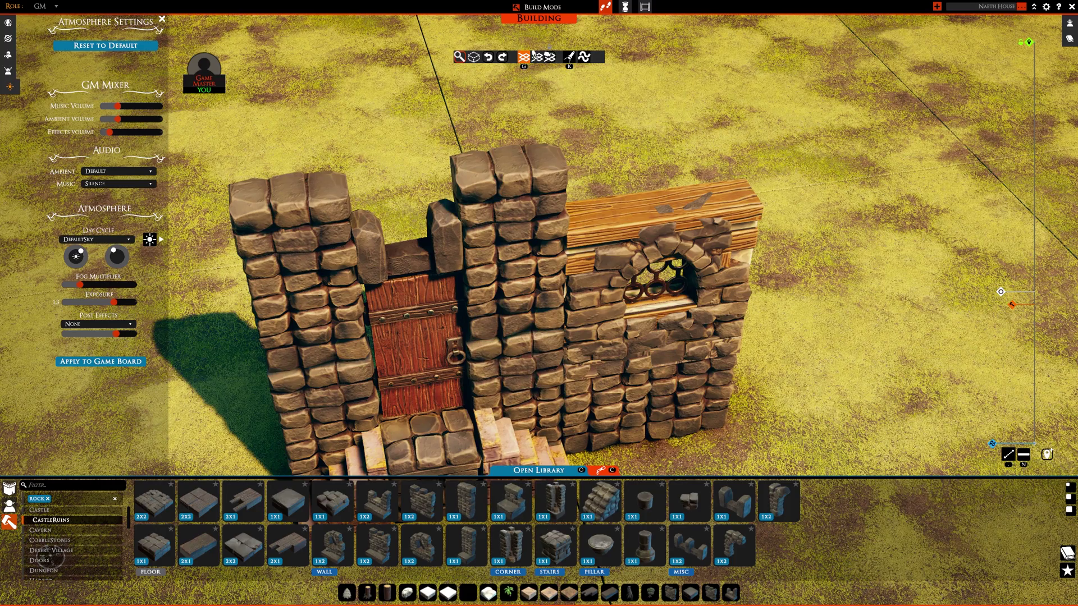
pyautogui.press('ctrl')
pyautogui.scroll(-2, 609, 188)
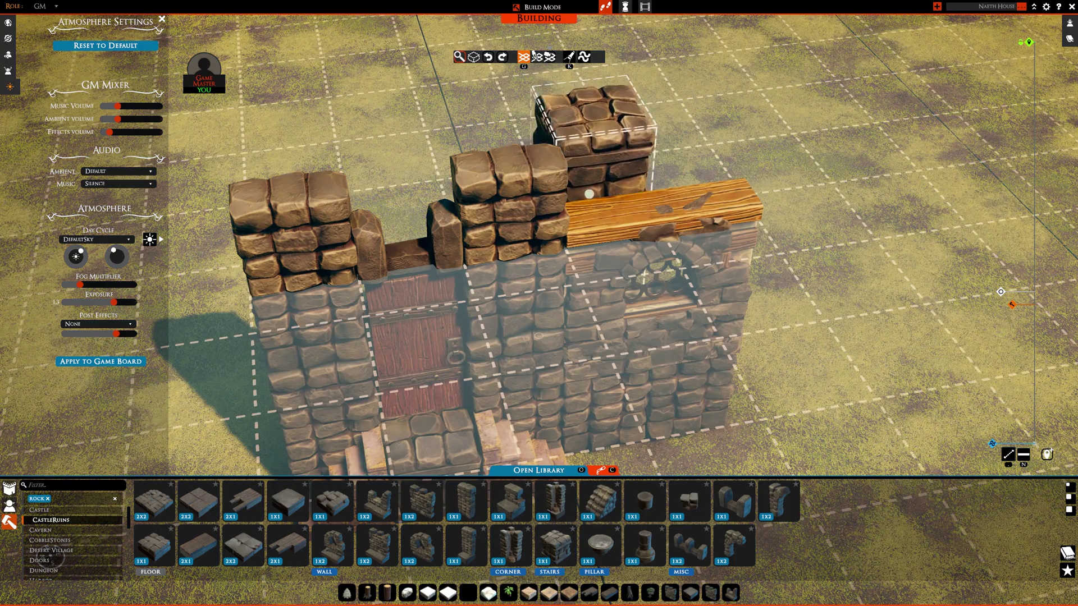
pyautogui.scroll(1, 602, 227)
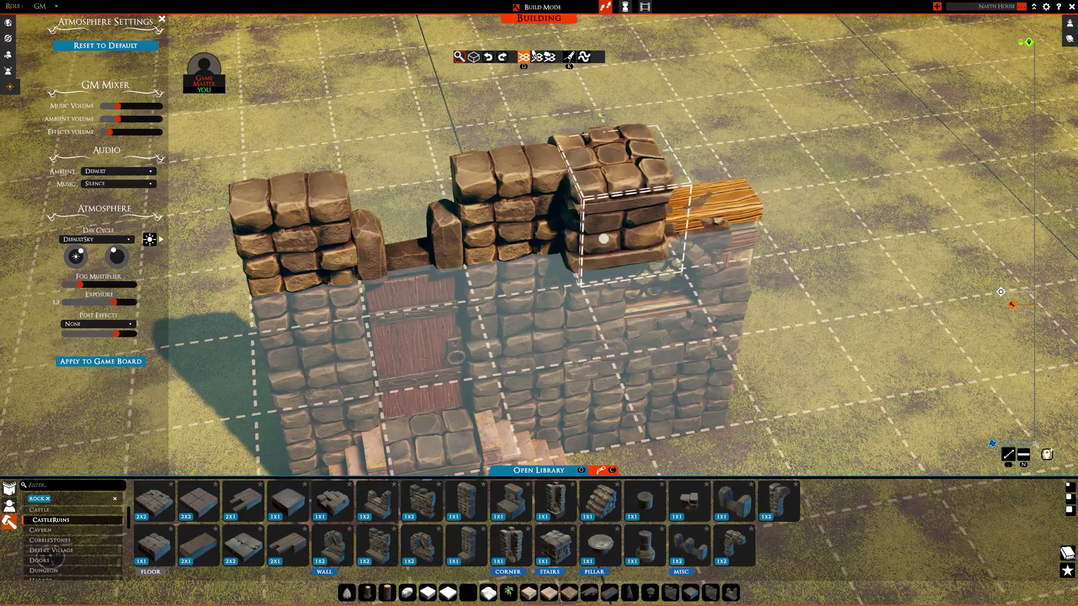